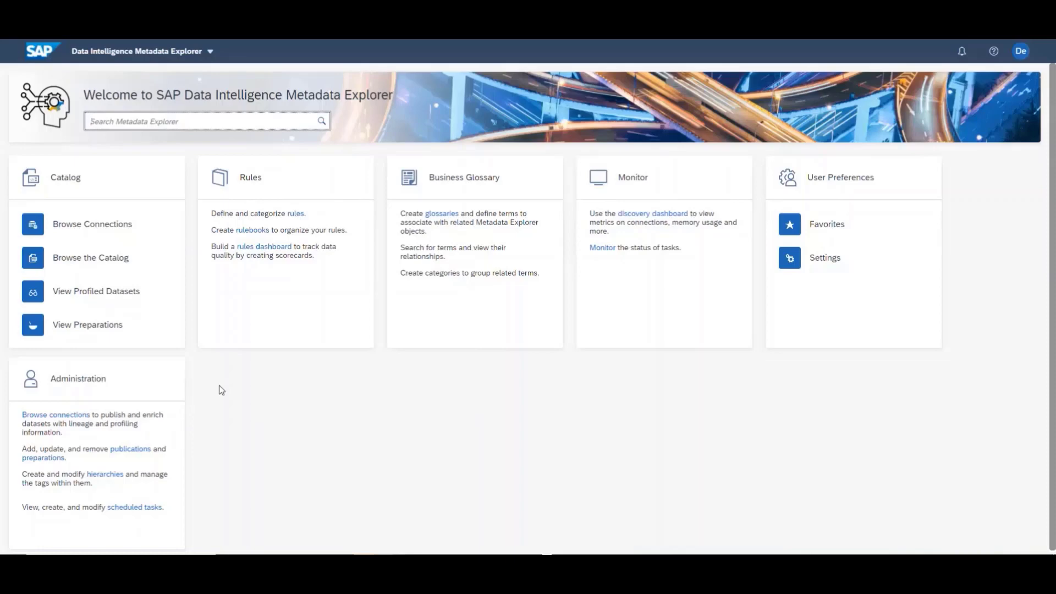
Step: Browse DI_DATA_LAKE's shared folder with eleven subfolders, then return to the 18-connection list
{"action": "left_click", "coordinate": [132, 229]}
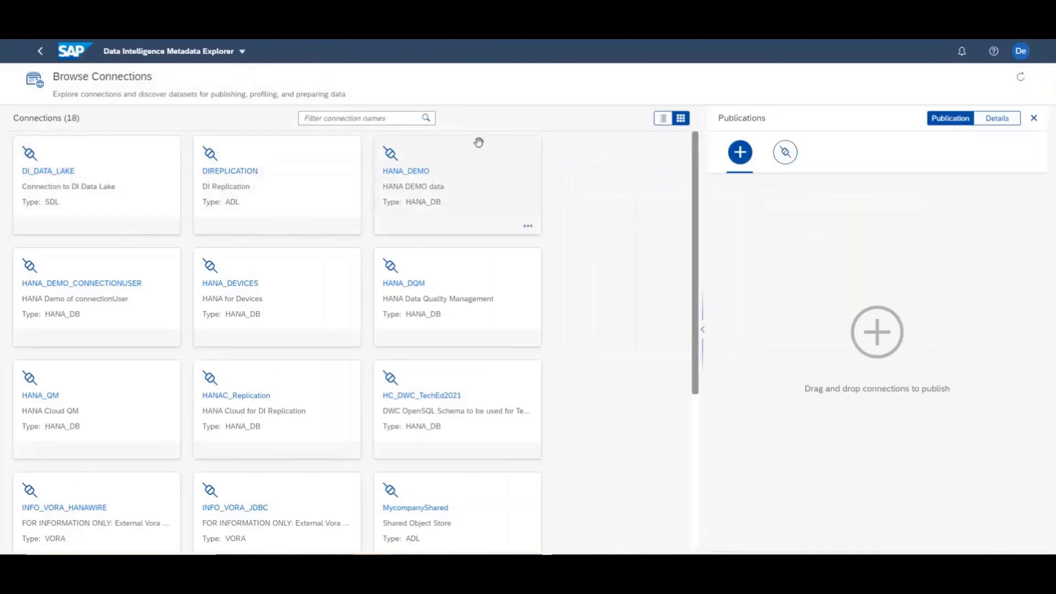
{"action": "left_click", "coordinate": [57, 174]}
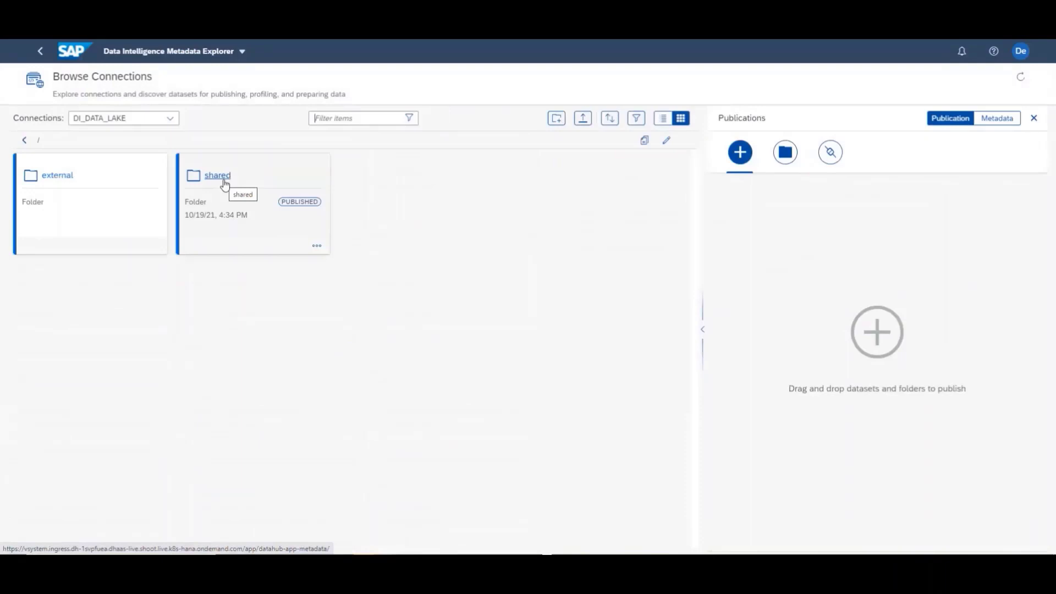
{"action": "left_click", "coordinate": [217, 176]}
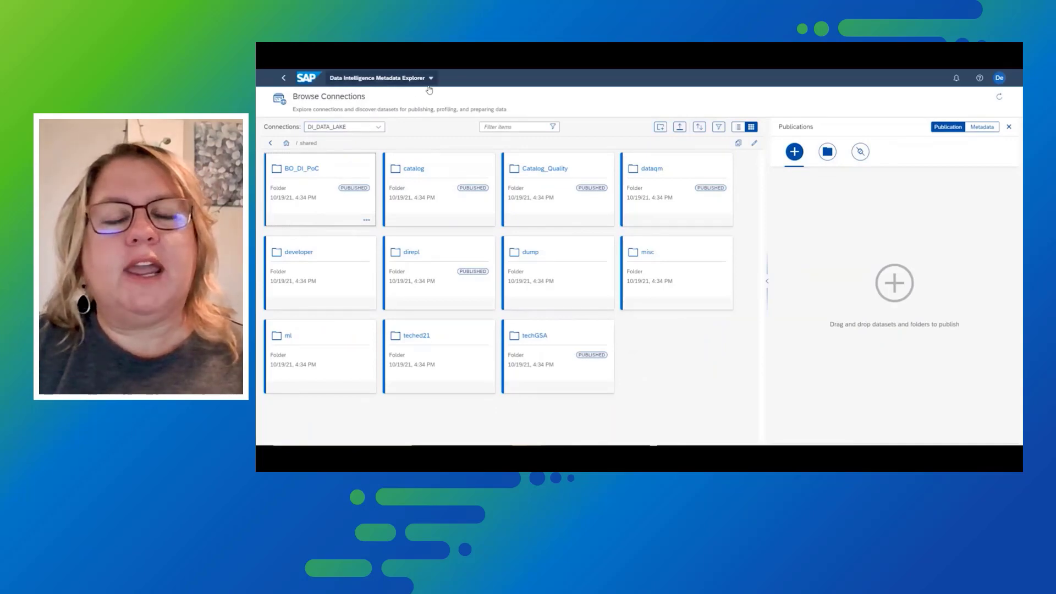
{"action": "left_click", "coordinate": [285, 78]}
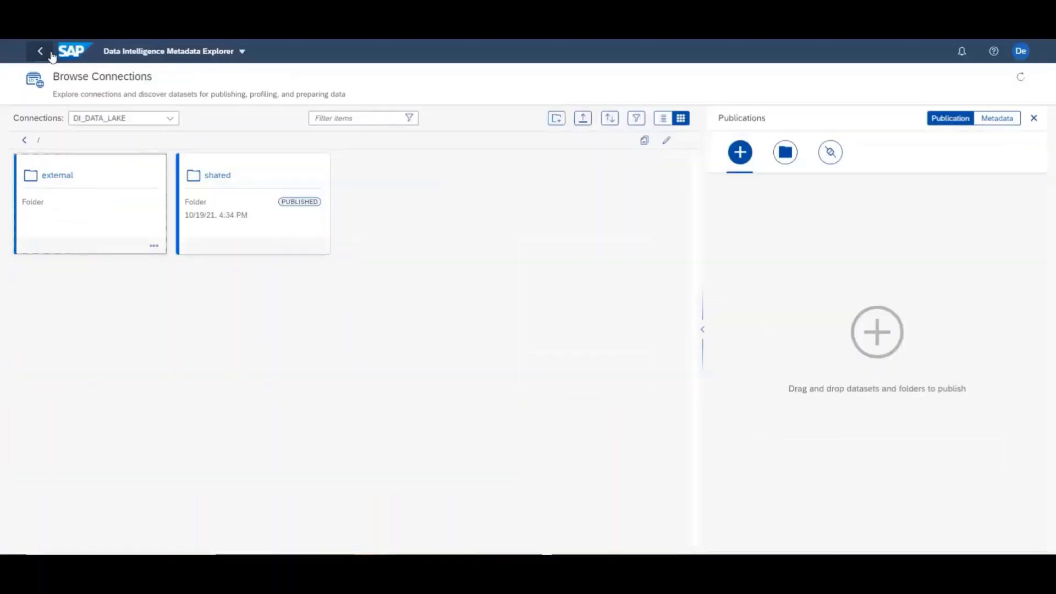
{"action": "left_click", "coordinate": [50, 54]}
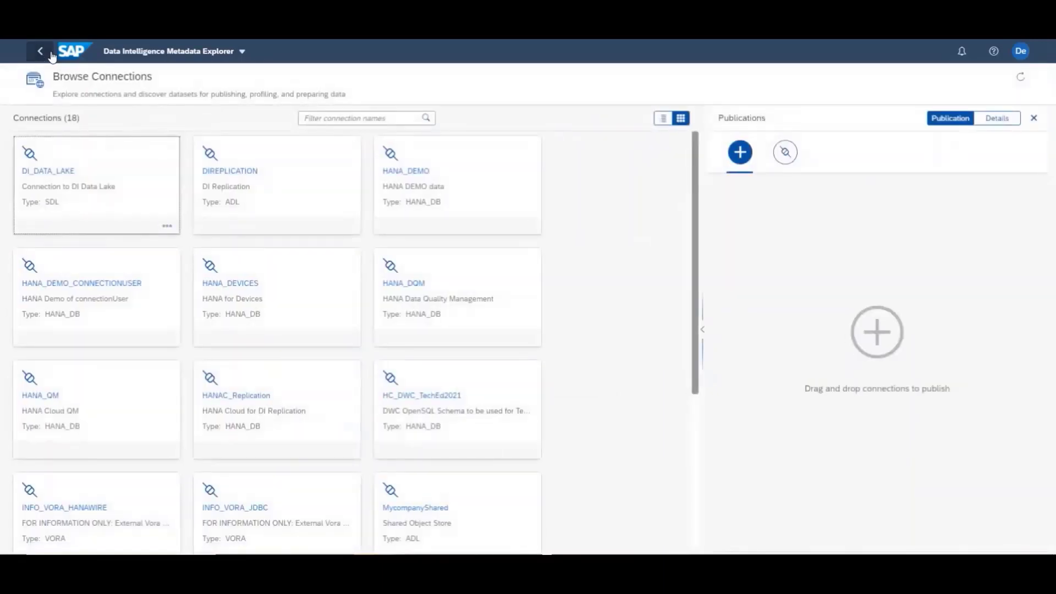
Step: Show connections in list view and display DI_DATA_LAKE's capabilities
{"action": "left_click", "coordinate": [662, 120]}
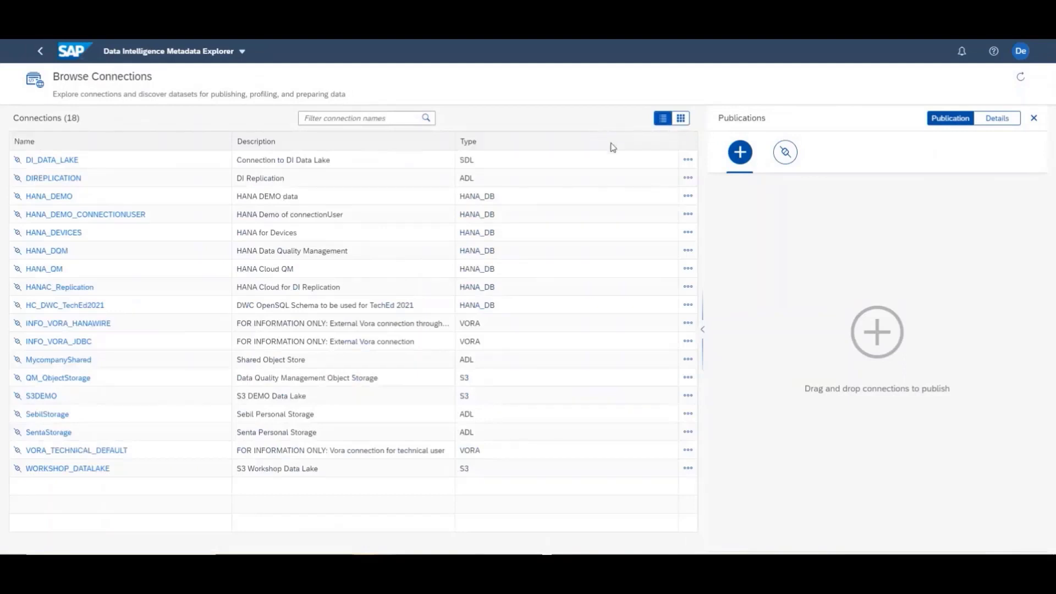
{"action": "left_click", "coordinate": [687, 162]}
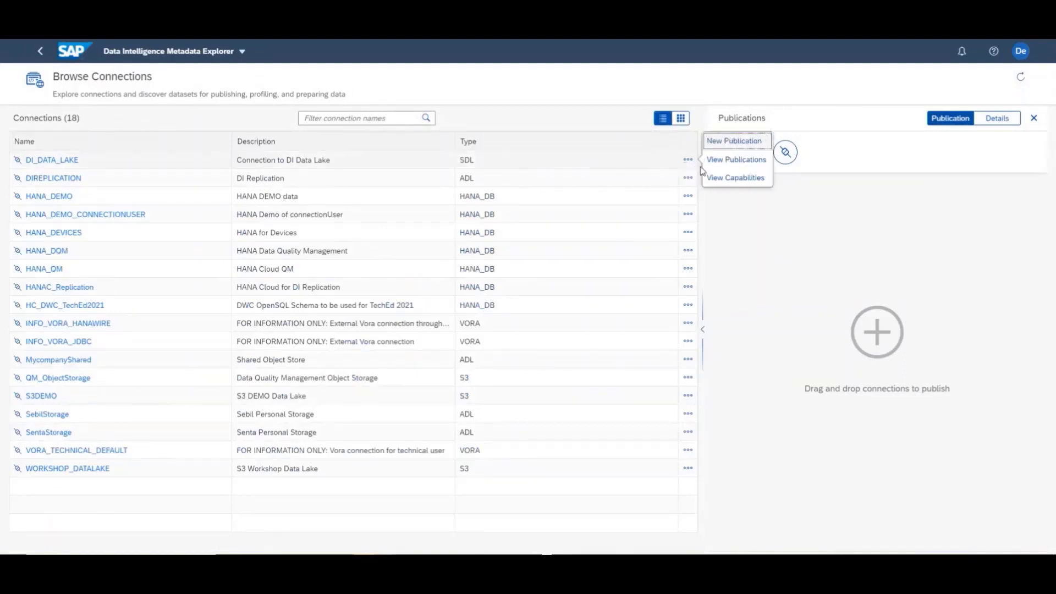
{"action": "left_click", "coordinate": [729, 178]}
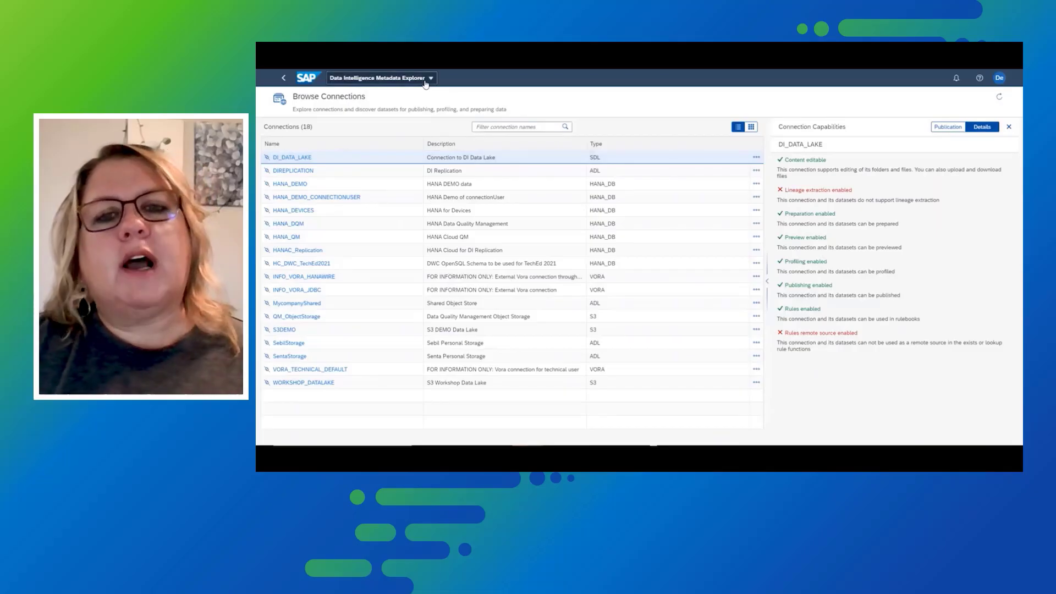
Step: From Home, search the catalog for 'customer sales' and bring up Customer_Sales.csv's actions
{"action": "left_click", "coordinate": [426, 81]}
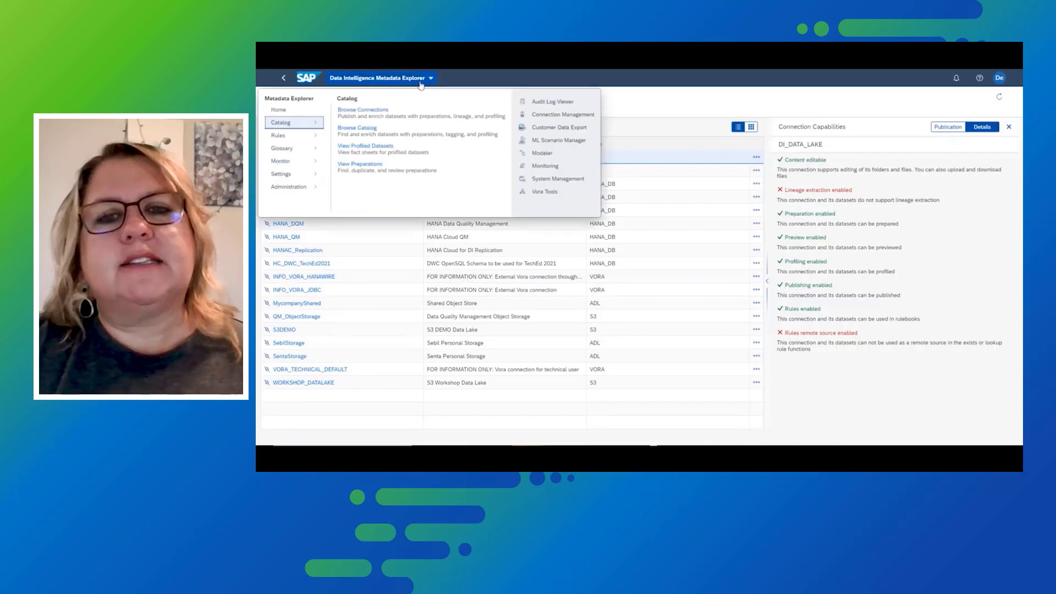
{"action": "left_click", "coordinate": [296, 111]}
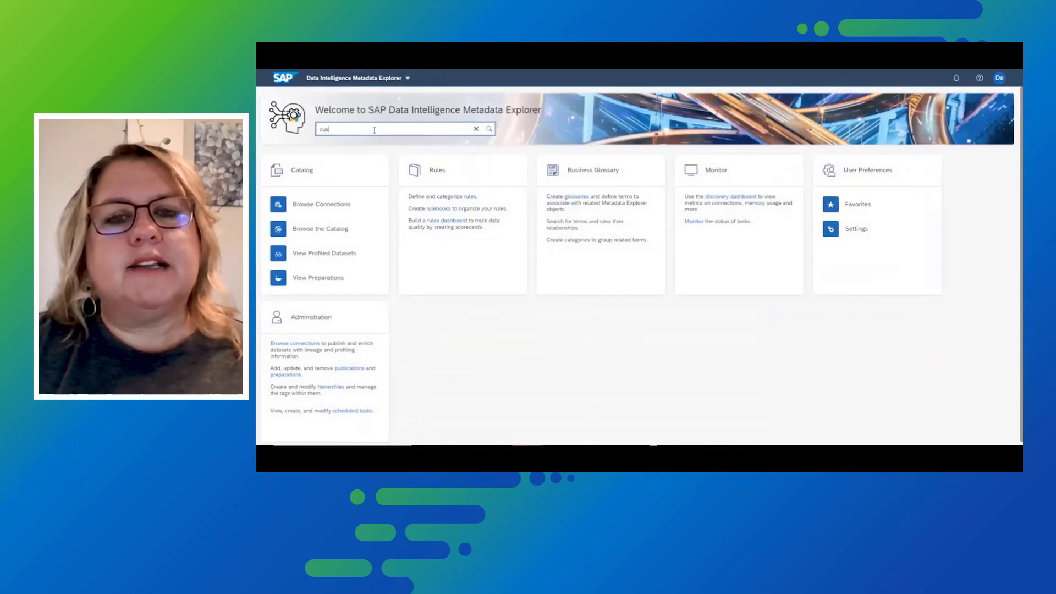
{"action": "type", "text": "customer"}
{"action": "type", "text": " sales"}
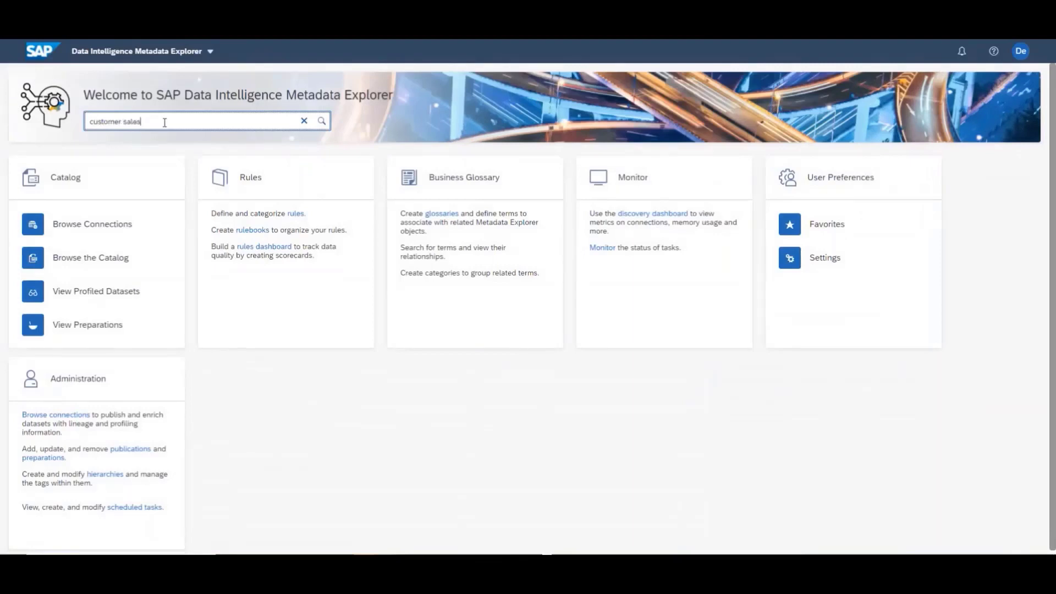
{"action": "key", "text": "Return"}
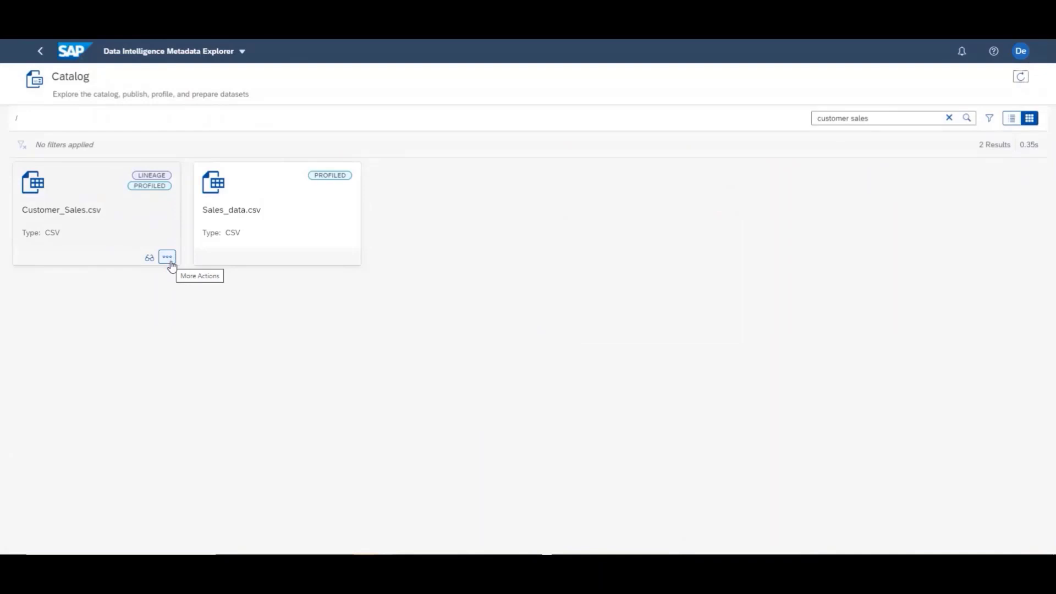
{"action": "left_click", "coordinate": [168, 258]}
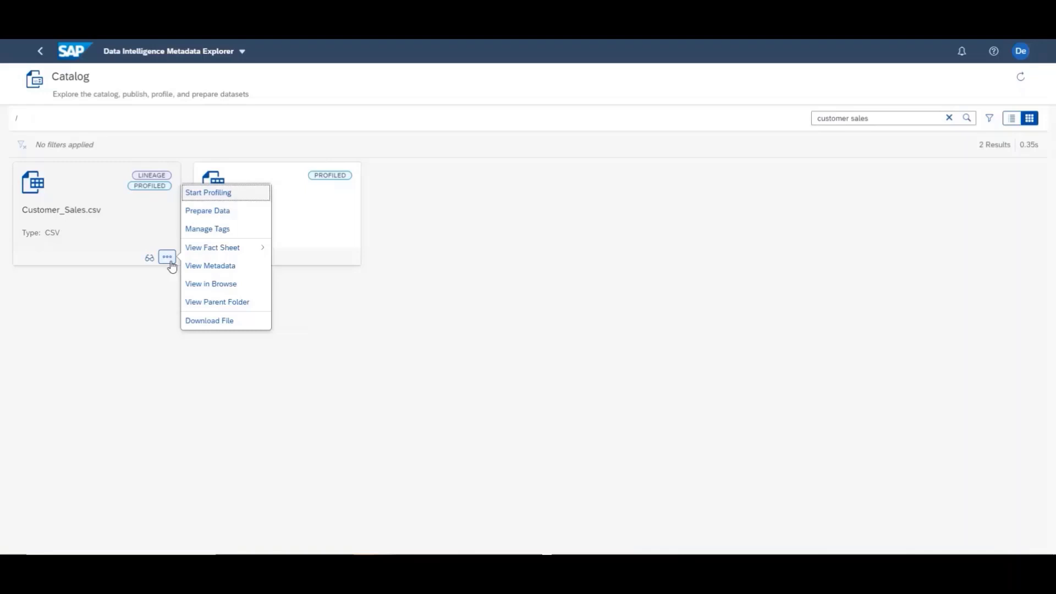
{"action": "mouse_move", "coordinate": [212, 248]}
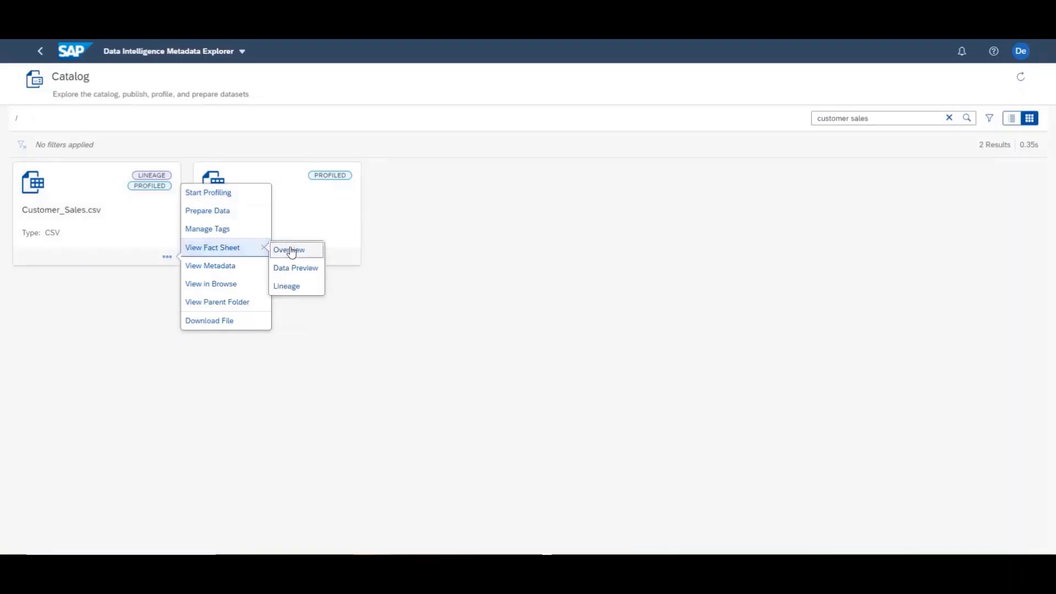
Step: Review Customer_Sales.csv's overview, column profiles, data preview, and its 4-star review with one comment
{"action": "left_click", "coordinate": [315, 253]}
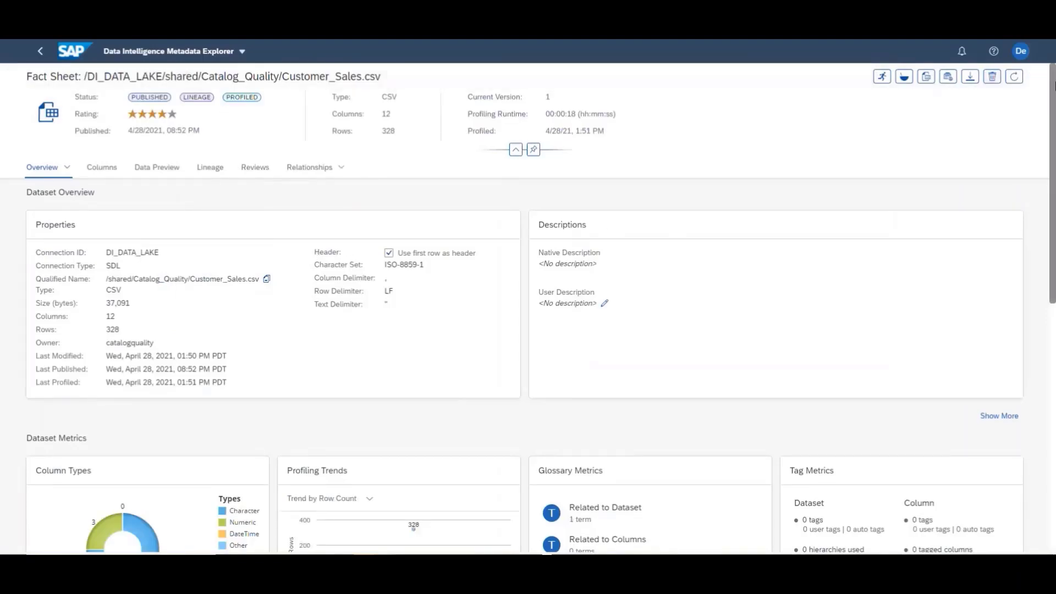
{"action": "mouse_move", "coordinate": [1053, 84]}
{"action": "left_mouse_down"}
{"action": "mouse_move", "coordinate": [1051, 275]}
{"action": "mouse_move", "coordinate": [1053, 85]}
{"action": "left_mouse_up"}
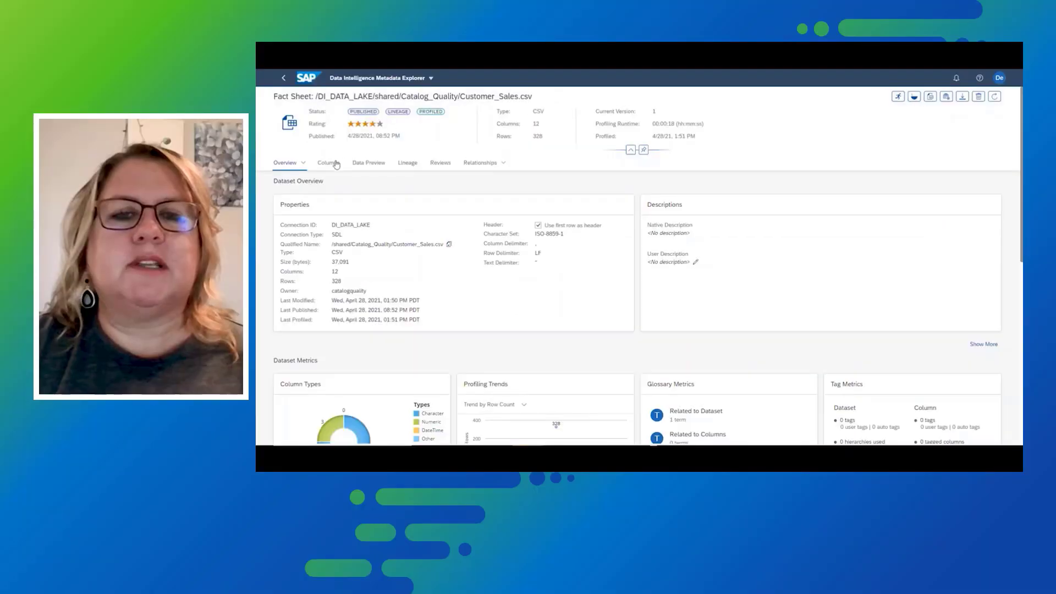
{"action": "left_click", "coordinate": [329, 162]}
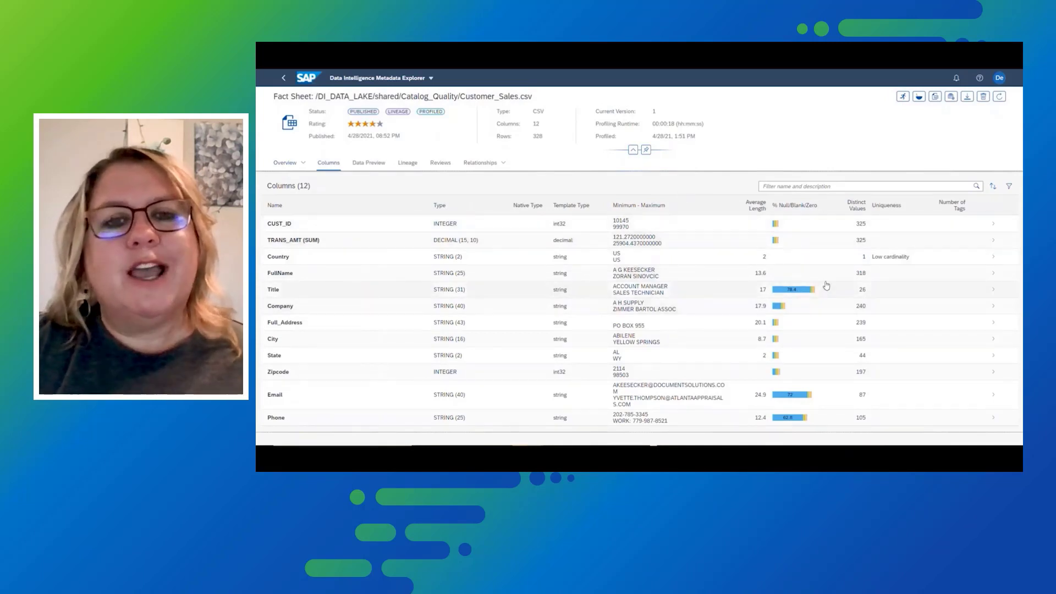
{"action": "left_click", "coordinate": [370, 162]}
{"action": "scroll", "coordinate": [636, 314], "scroll_direction": "down", "scroll_amount": 3}
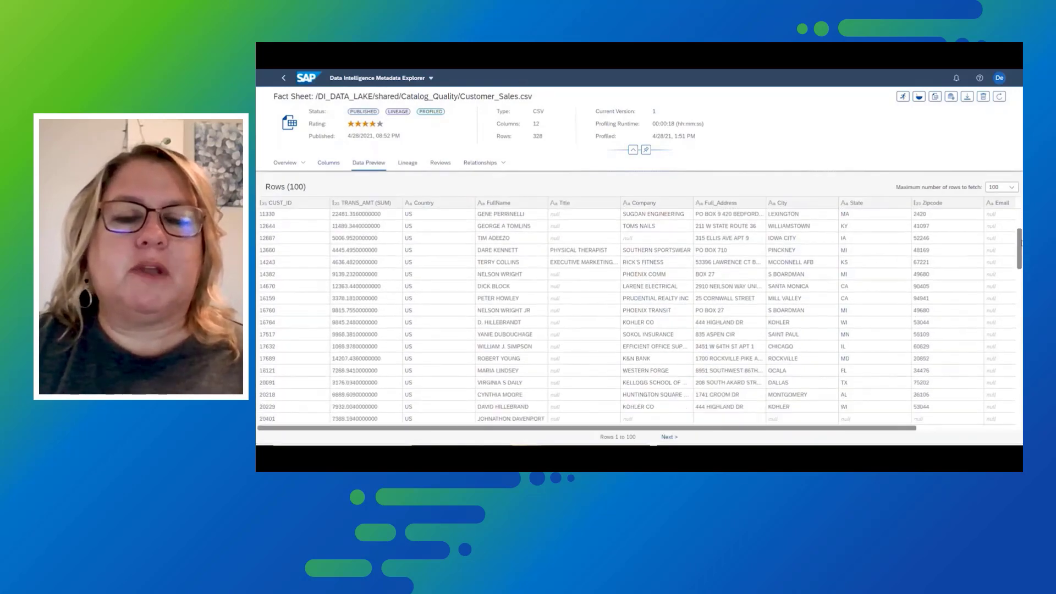
{"action": "scroll", "coordinate": [1018, 308], "scroll_direction": "down", "scroll_amount": 5}
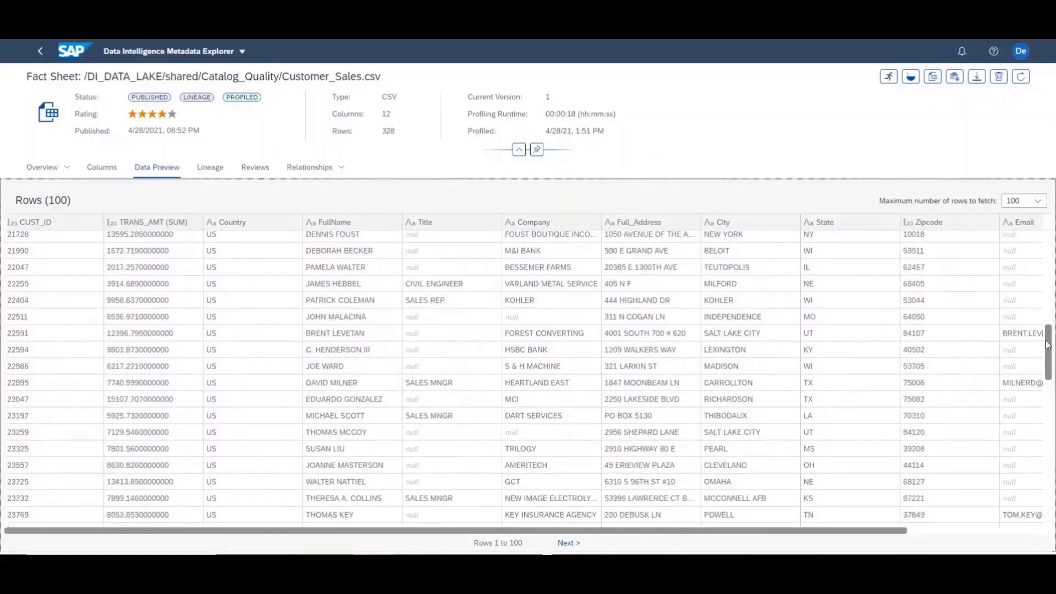
{"action": "scroll", "coordinate": [1048, 368], "scroll_direction": "down", "scroll_amount": 3}
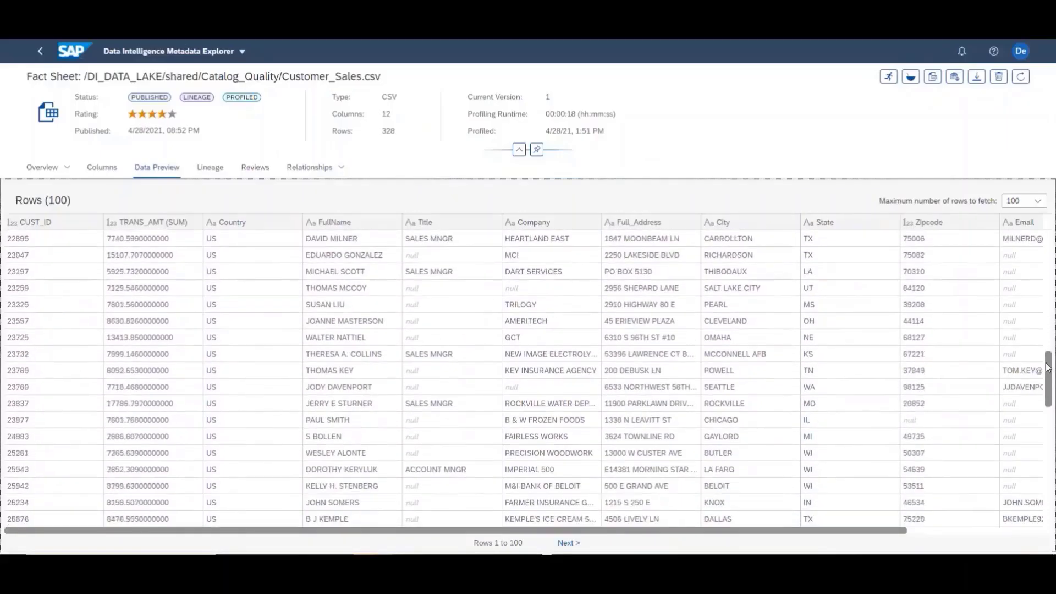
{"action": "left_click_drag", "start_coordinate": [1048, 368], "coordinate": [1053, 230]}
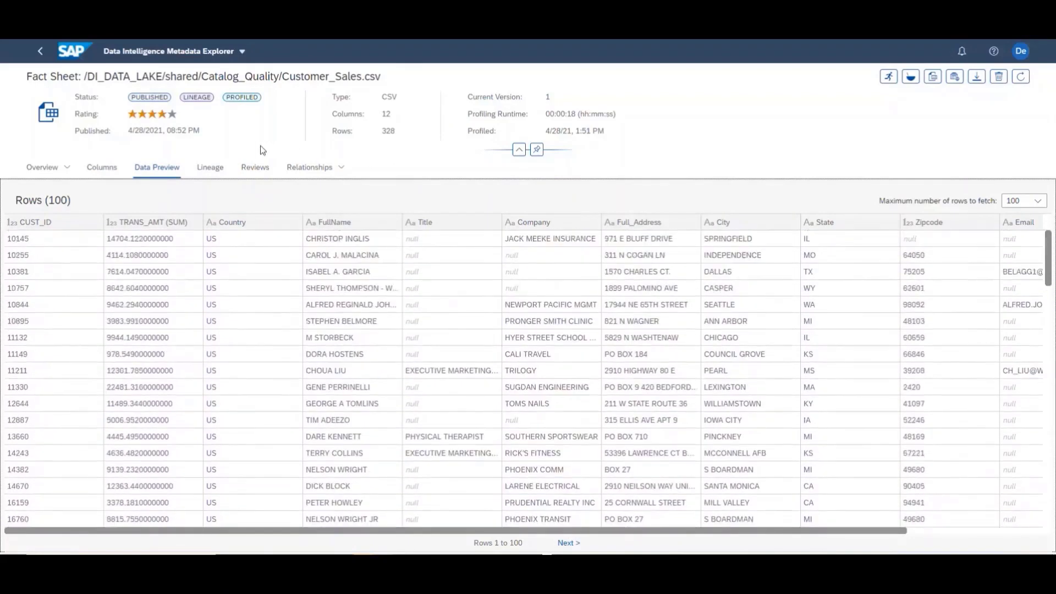
{"action": "left_click", "coordinate": [255, 168]}
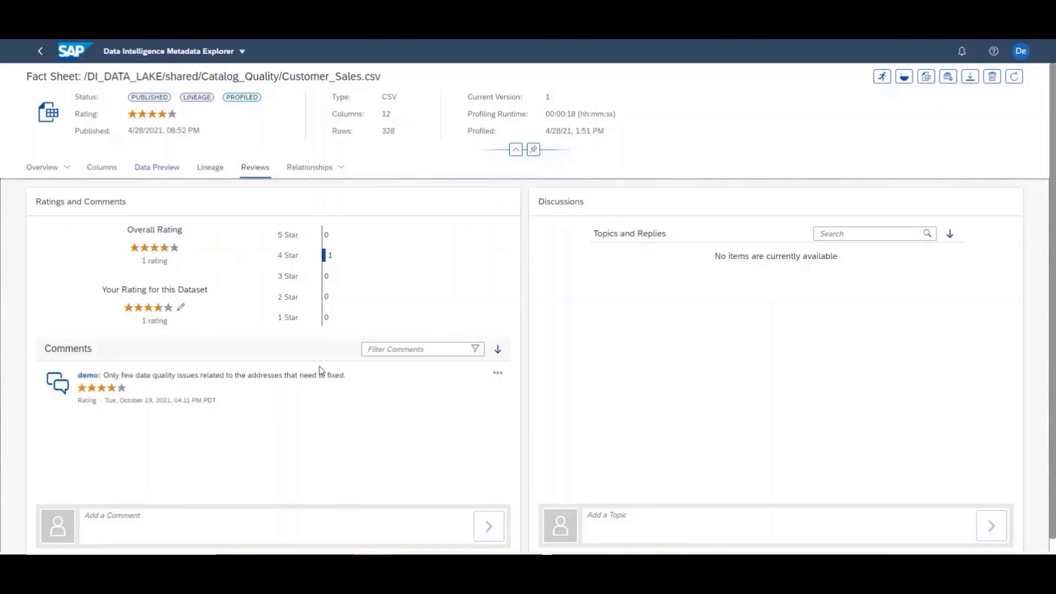
Step: Show More Relationships for Customer_Sales.csv: Capital Gain term and CustomerSales rulebook at 97.56%
{"action": "left_click", "coordinate": [343, 168]}
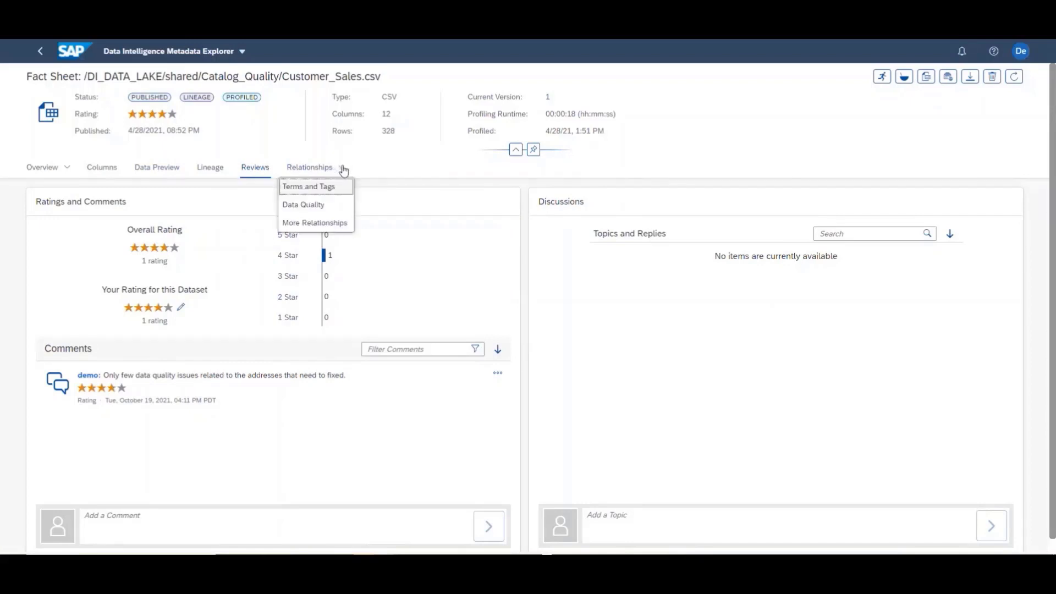
{"action": "left_click", "coordinate": [334, 224]}
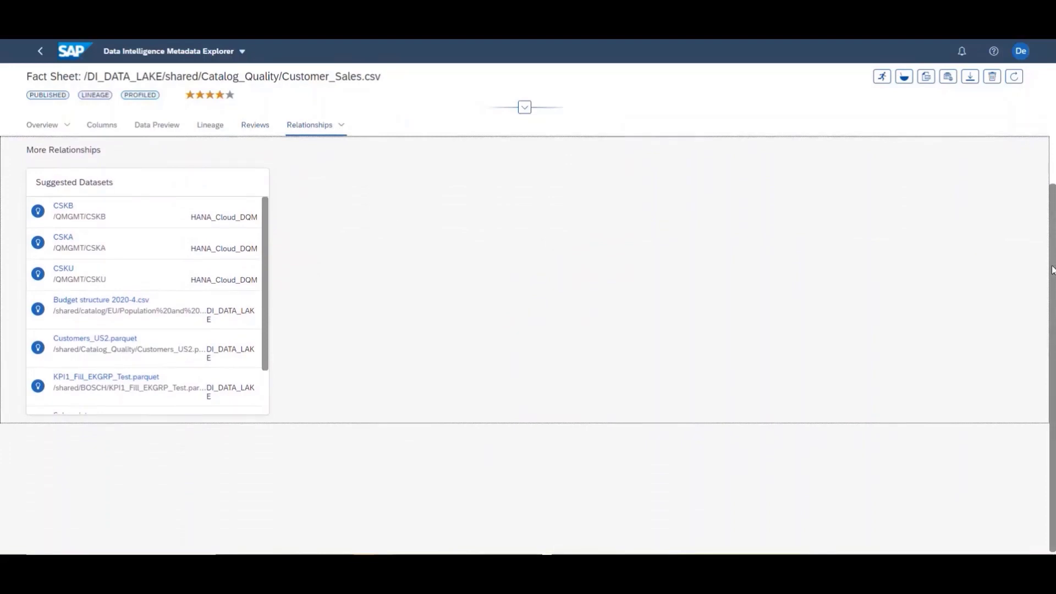
{"action": "left_click_drag", "start_coordinate": [1054, 269], "coordinate": [1054, 132]}
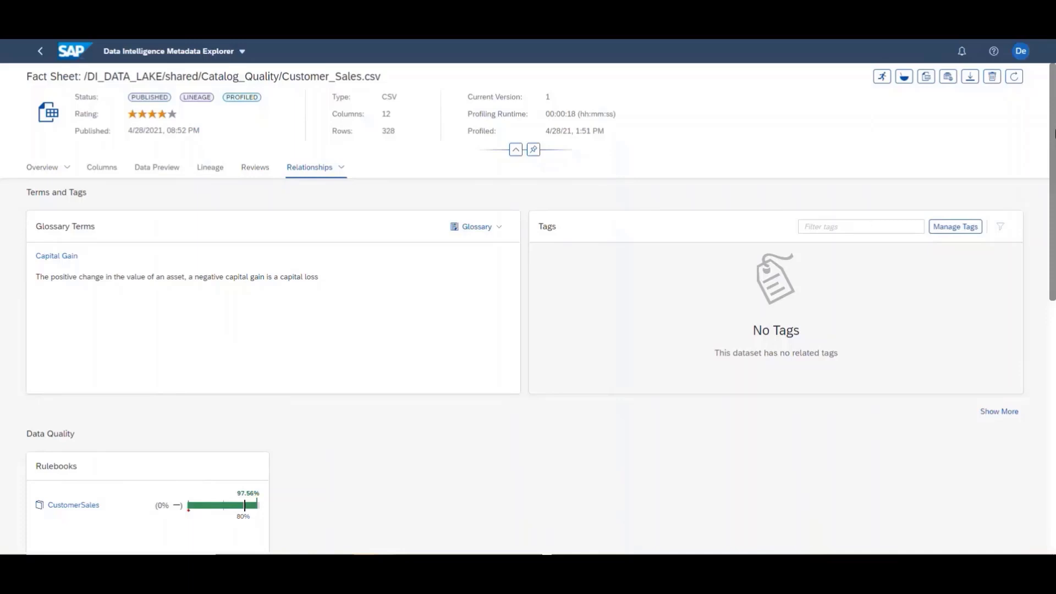
Step: Display the lineage graph and select the Sales_data.csv, Customer_Sales.csv and Sales_data nodes
{"action": "left_click", "coordinate": [200, 170]}
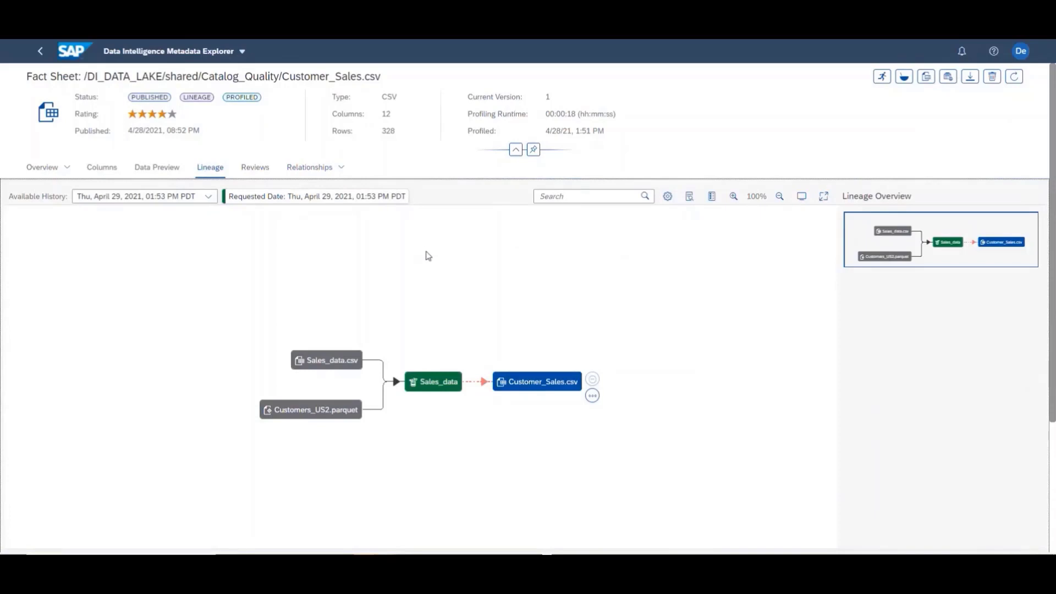
{"action": "left_click", "coordinate": [333, 367]}
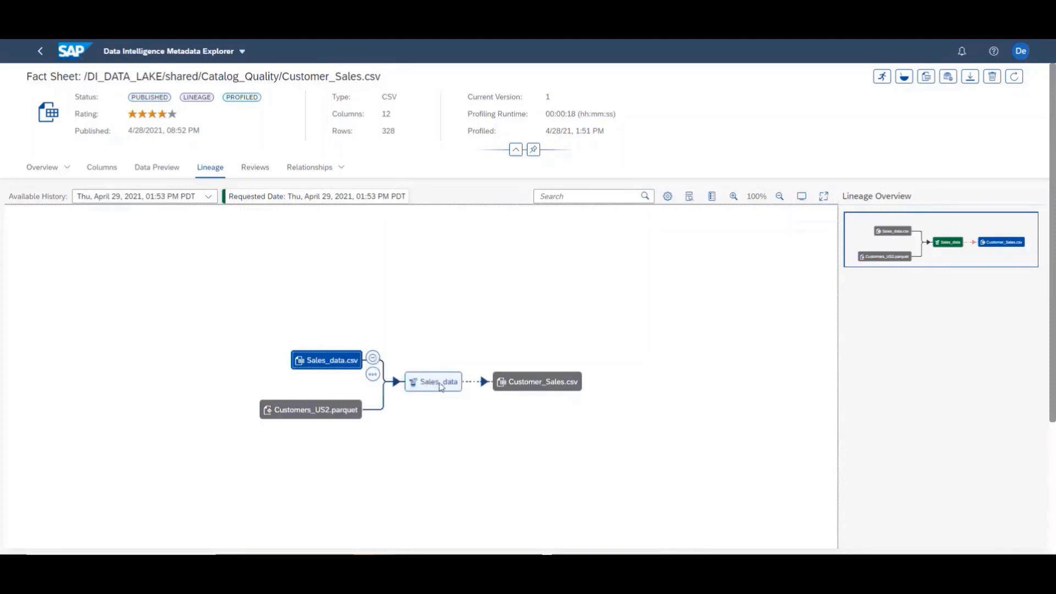
{"action": "left_click", "coordinate": [549, 385]}
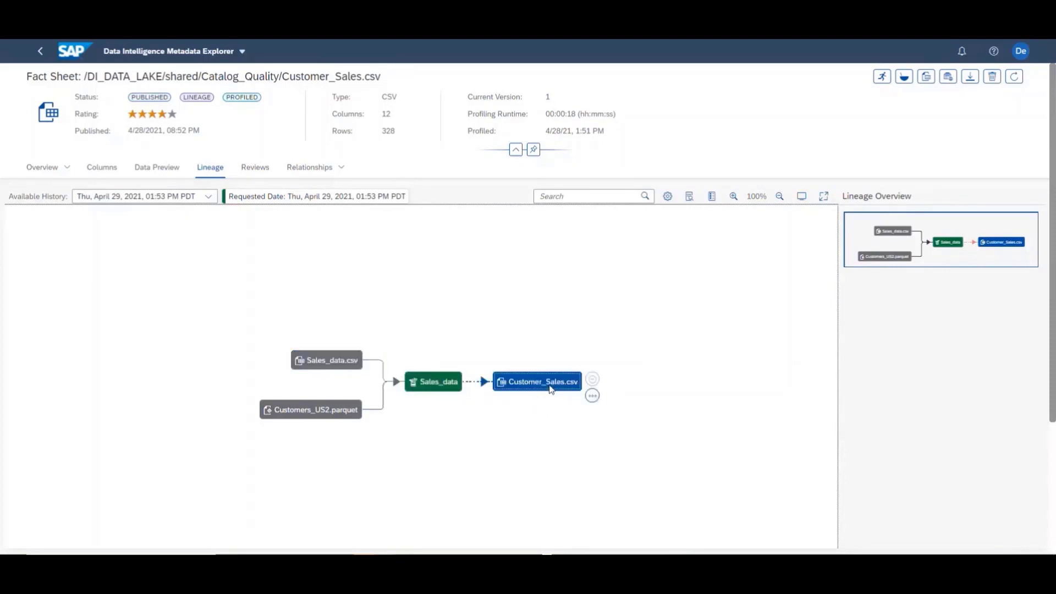
{"action": "left_click", "coordinate": [434, 387]}
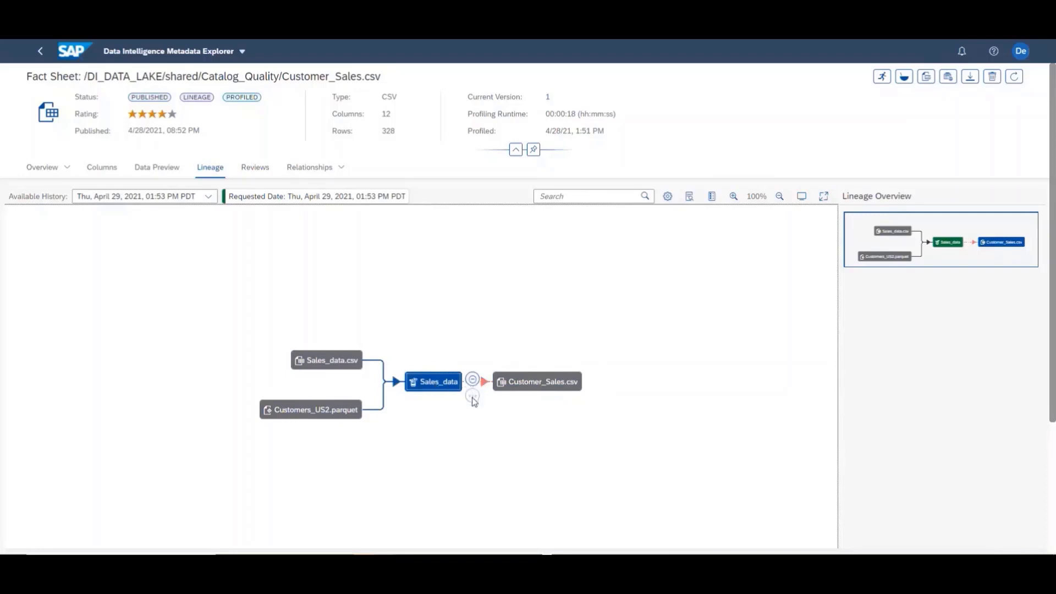
Step: Collapse and re-expand Customer_Sales.csv, then open and dismiss Sales_data.csv's actions menu
{"action": "left_click", "coordinate": [472, 380]}
{"action": "left_click", "coordinate": [472, 381]}
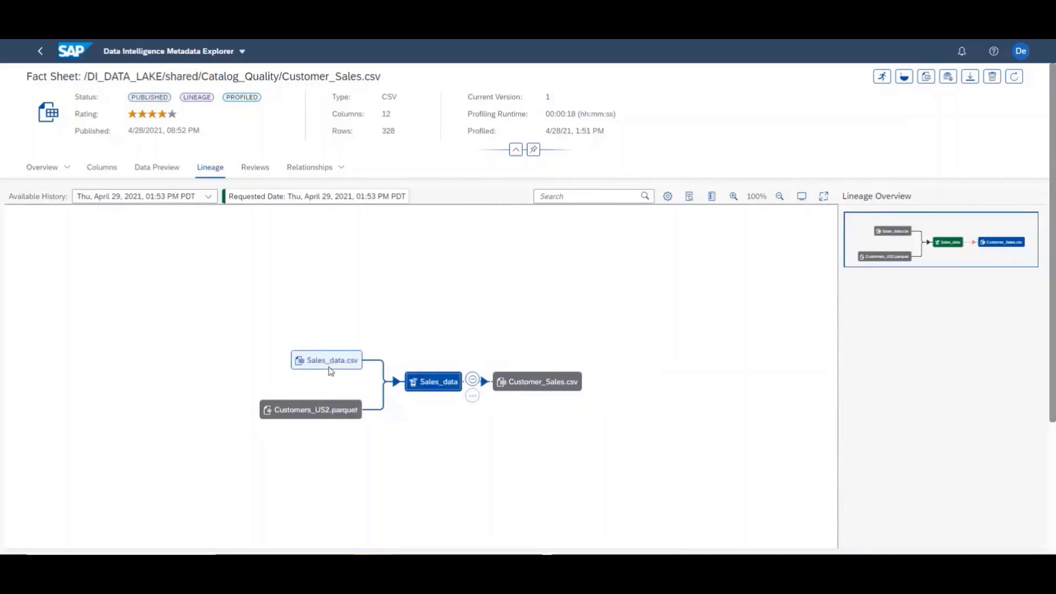
{"action": "left_click", "coordinate": [329, 371]}
{"action": "left_click", "coordinate": [373, 375]}
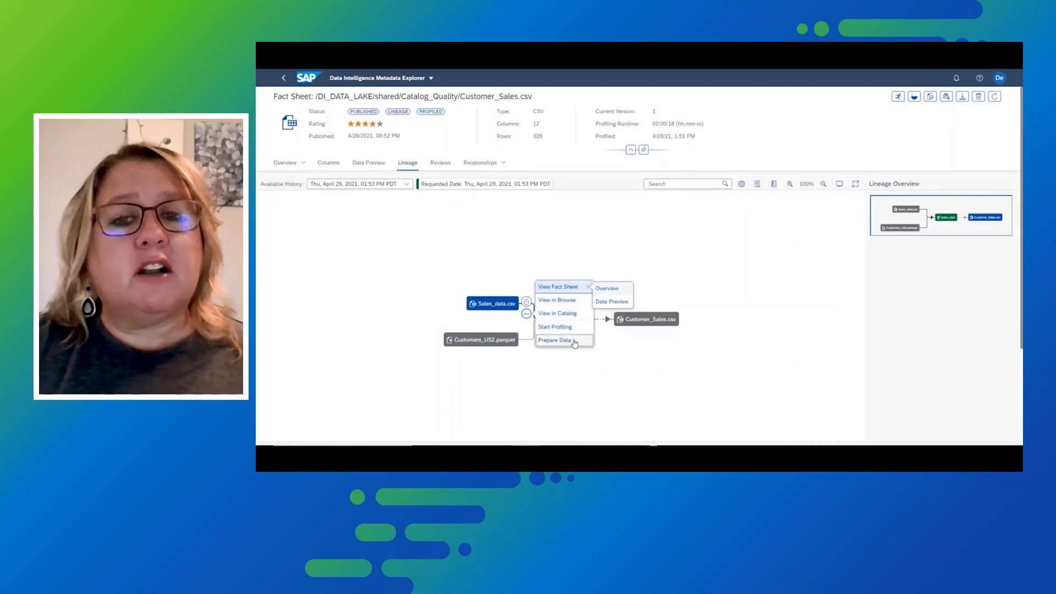
{"action": "left_click", "coordinate": [625, 356]}
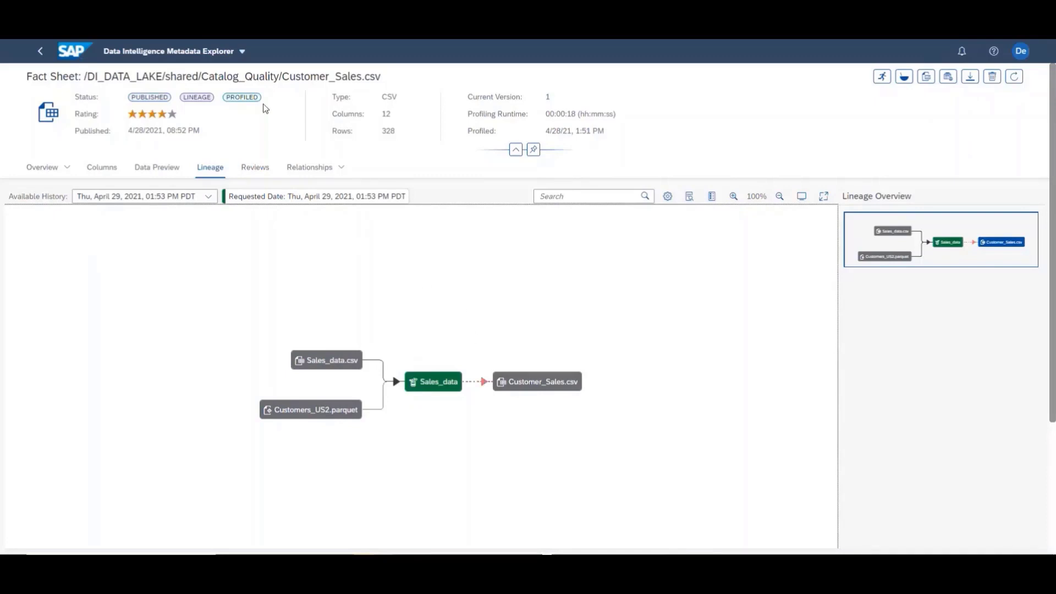
Step: View the ten rule categories, expand and collapse Accuracy, then go to the four-rulebook overview
{"action": "left_click", "coordinate": [211, 51]}
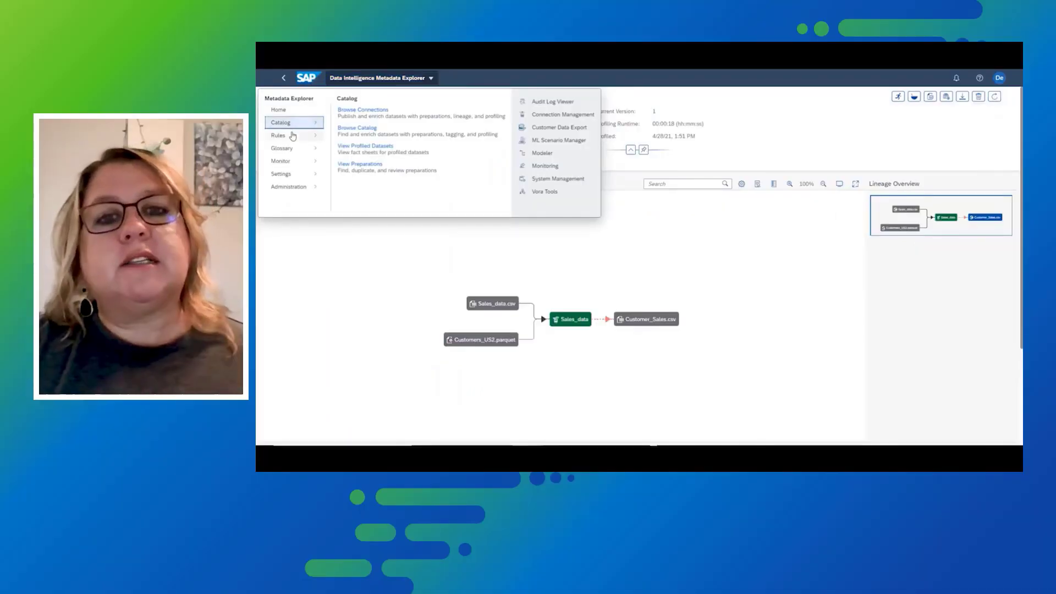
{"action": "left_click", "coordinate": [292, 135]}
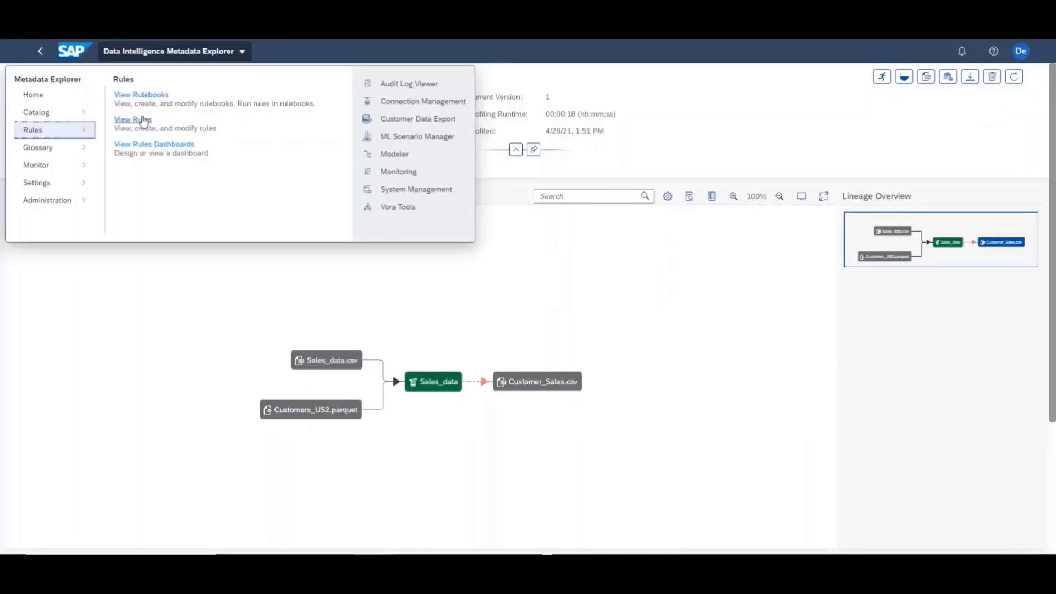
{"action": "left_click", "coordinate": [134, 120]}
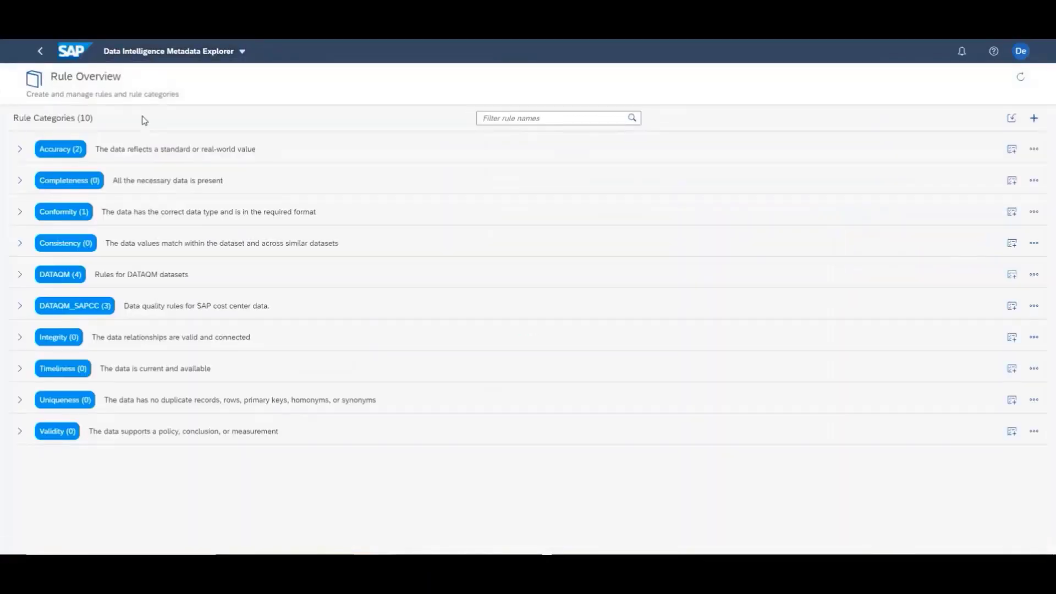
{"action": "left_click", "coordinate": [19, 149]}
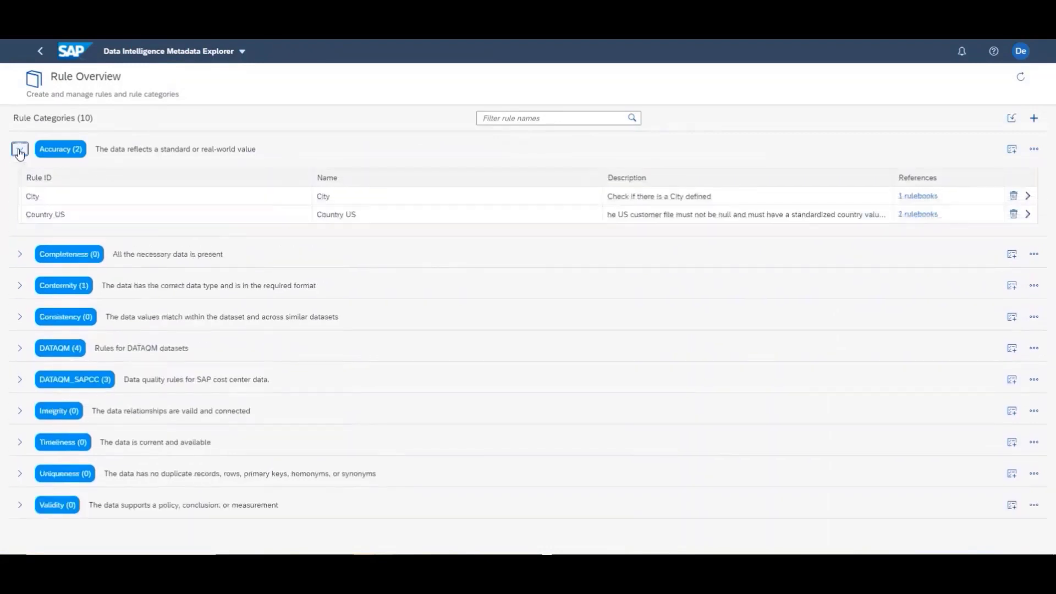
{"action": "left_click", "coordinate": [19, 151]}
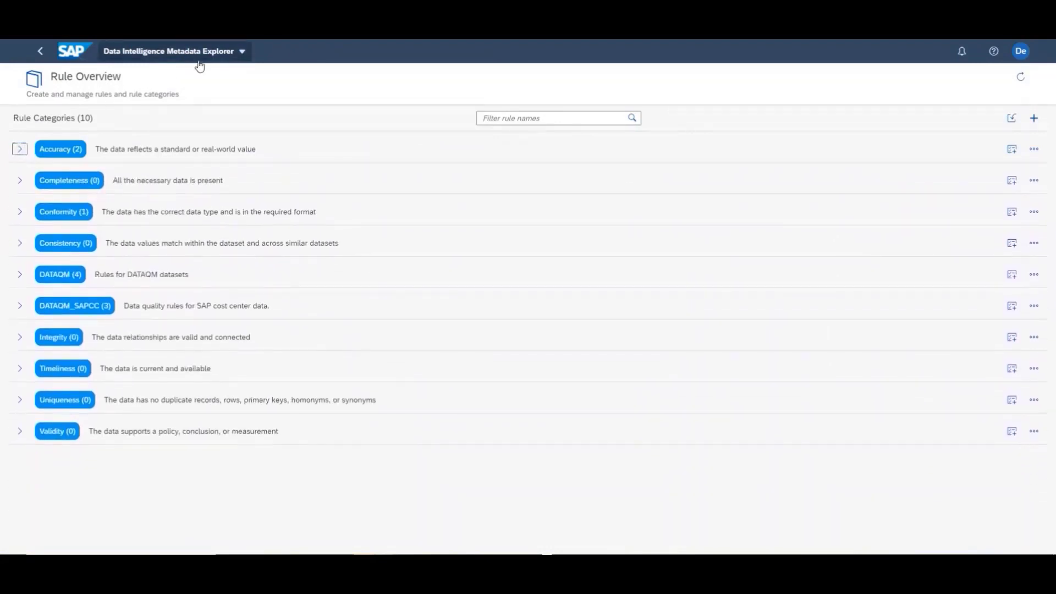
{"action": "left_click", "coordinate": [199, 58]}
{"action": "left_click", "coordinate": [160, 100]}
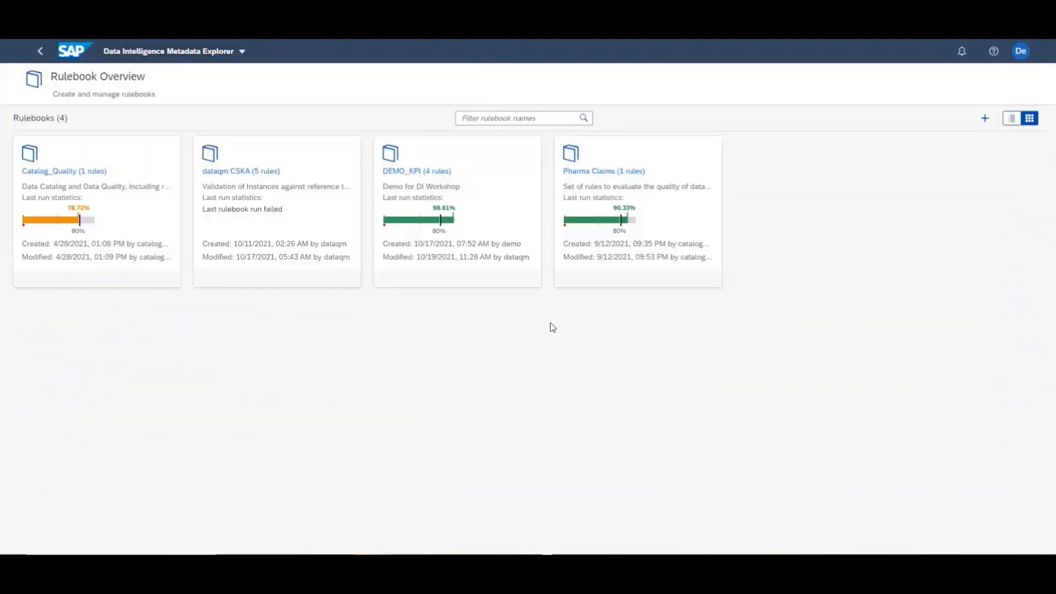
Step: Create and save a new rulebook named CustomerSales
{"action": "left_click", "coordinate": [985, 120]}
{"action": "left_click", "coordinate": [947, 147]}
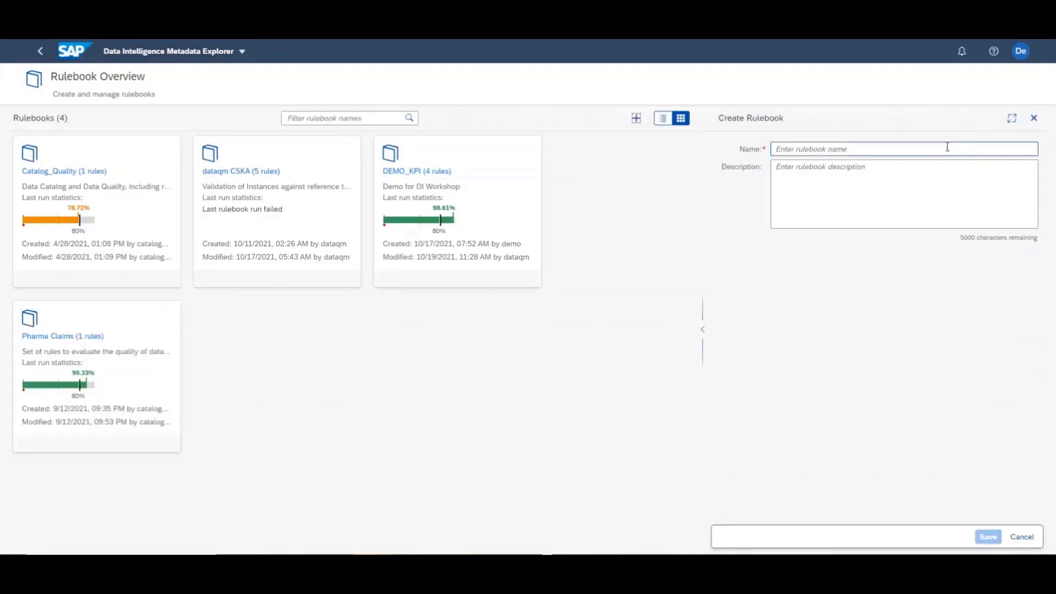
{"action": "type", "text": "CustomerSales"}
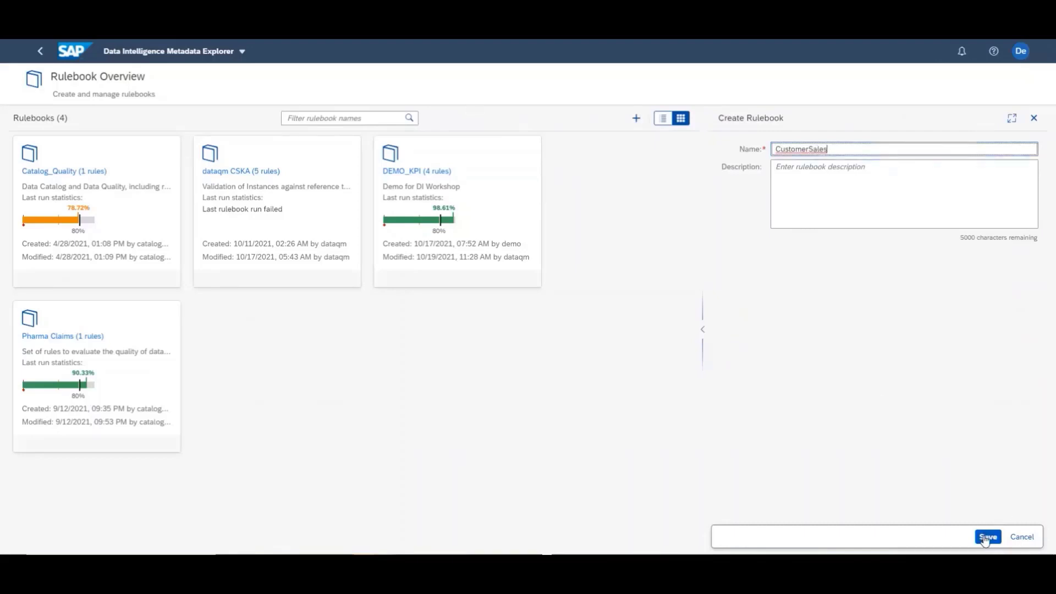
{"action": "left_click", "coordinate": [987, 537]}
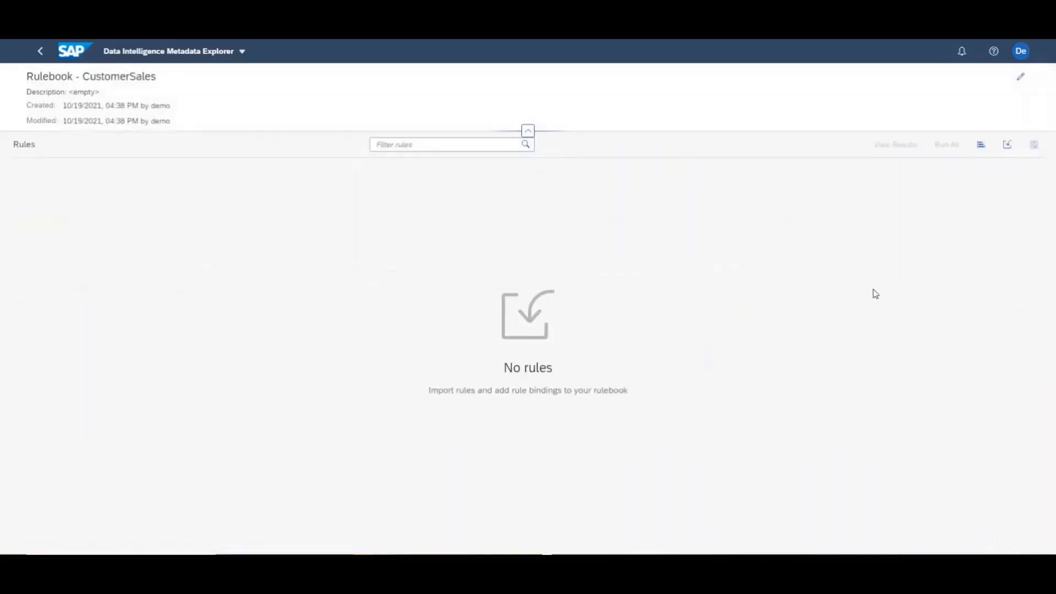
Step: Import the Country US rule from the Accuracy category into CustomerSales
{"action": "left_click", "coordinate": [1007, 145]}
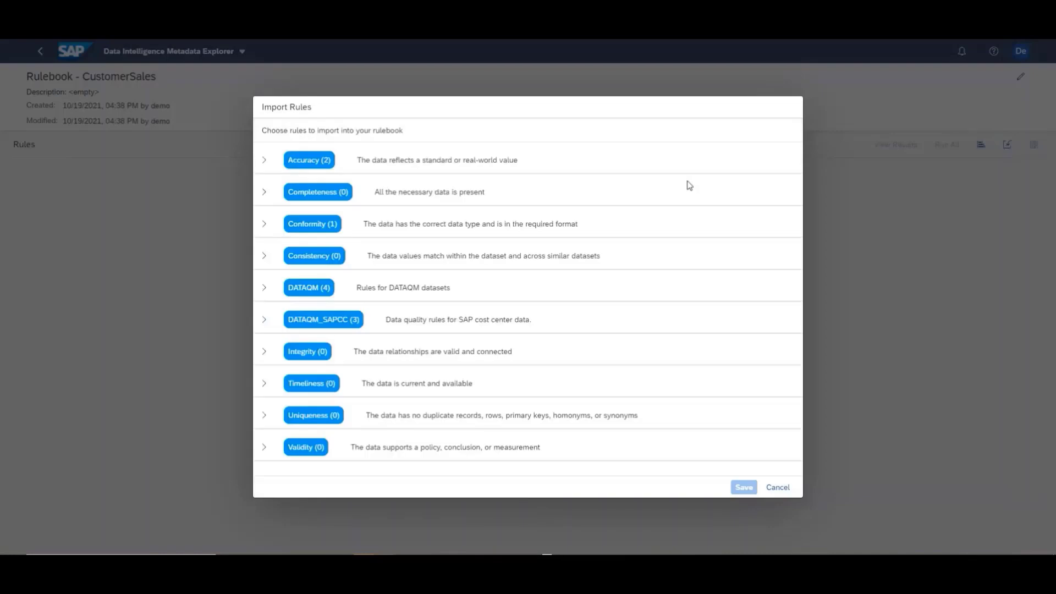
{"action": "left_click", "coordinate": [264, 160]}
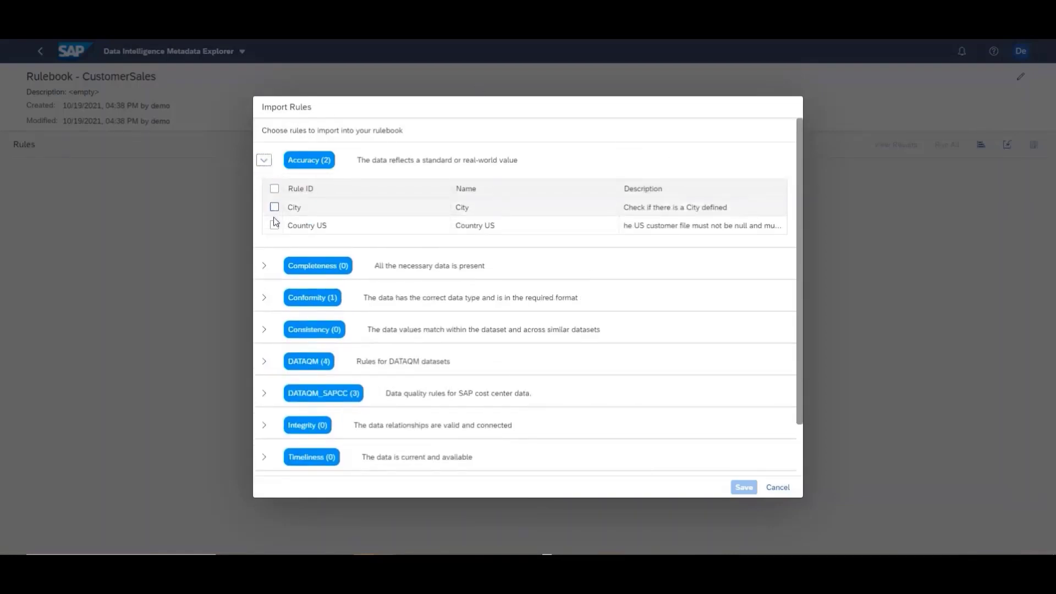
{"action": "left_click", "coordinate": [274, 226]}
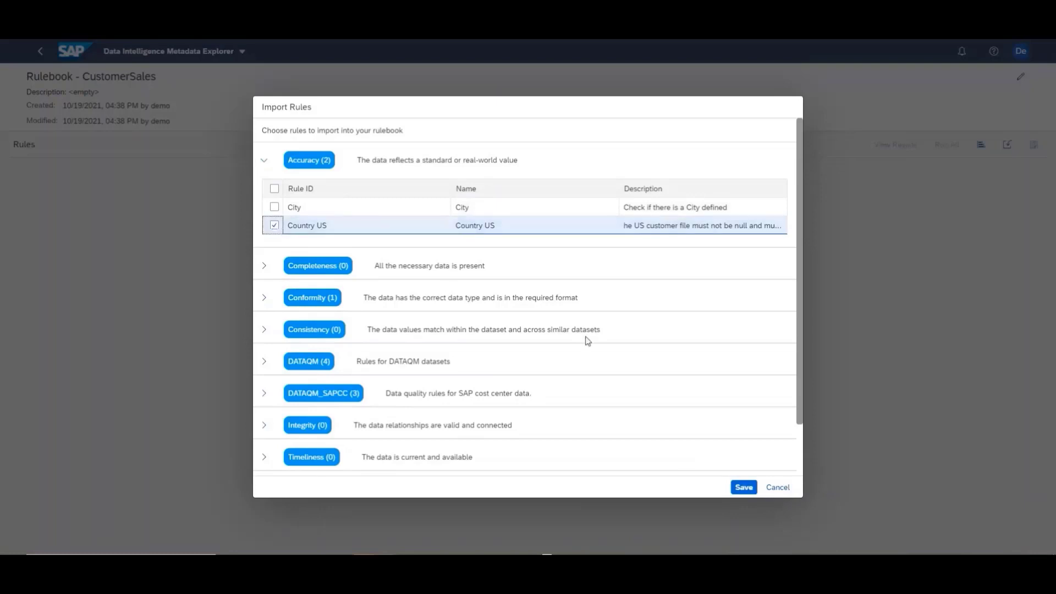
{"action": "left_click", "coordinate": [743, 488]}
Step: Bind Country US to DI_DATA_LAKE /shared/Catalog_Quality/Customer_Sales.csv and save the binding
{"action": "left_click", "coordinate": [1027, 222]}
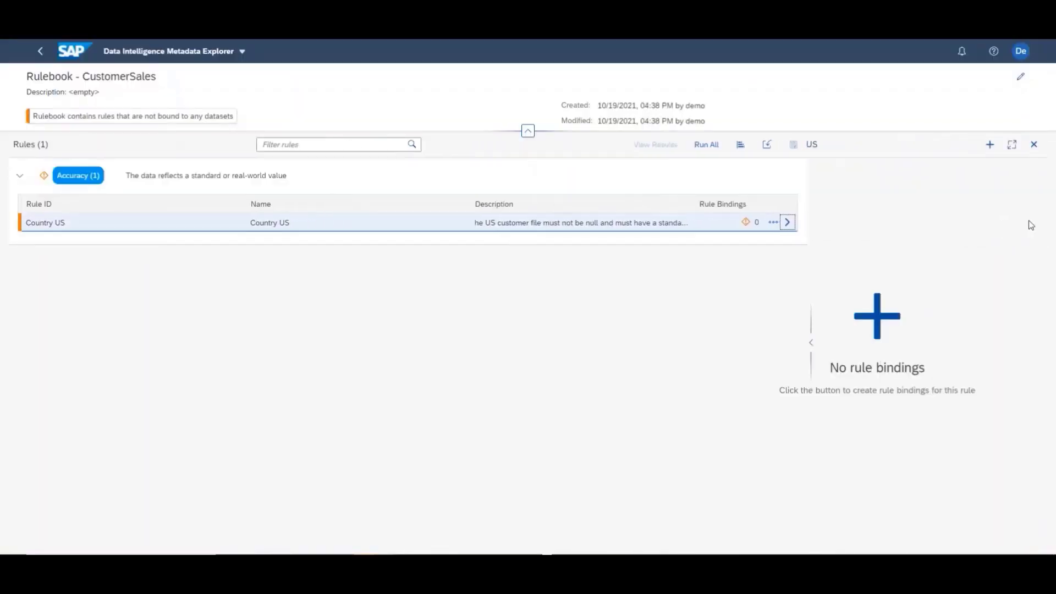
{"action": "left_click", "coordinate": [987, 144]}
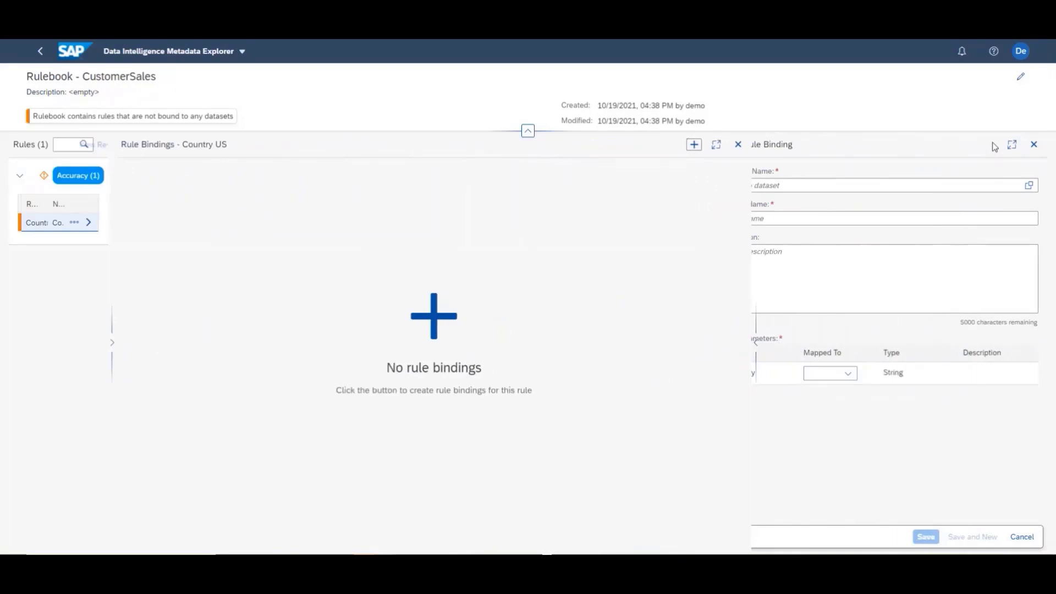
{"action": "left_click", "coordinate": [1028, 186]}
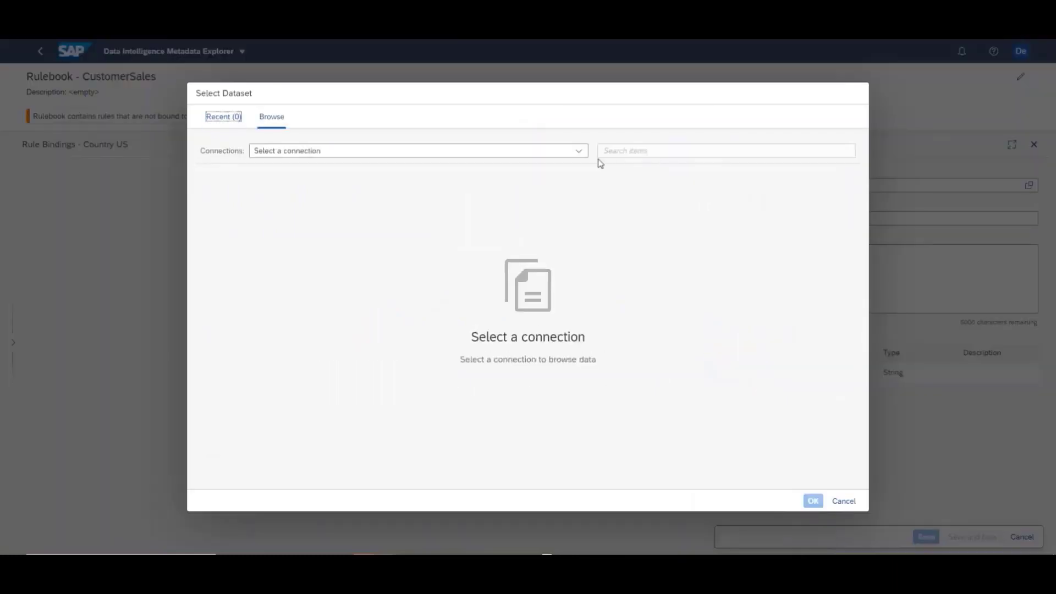
{"action": "left_click", "coordinate": [565, 151]}
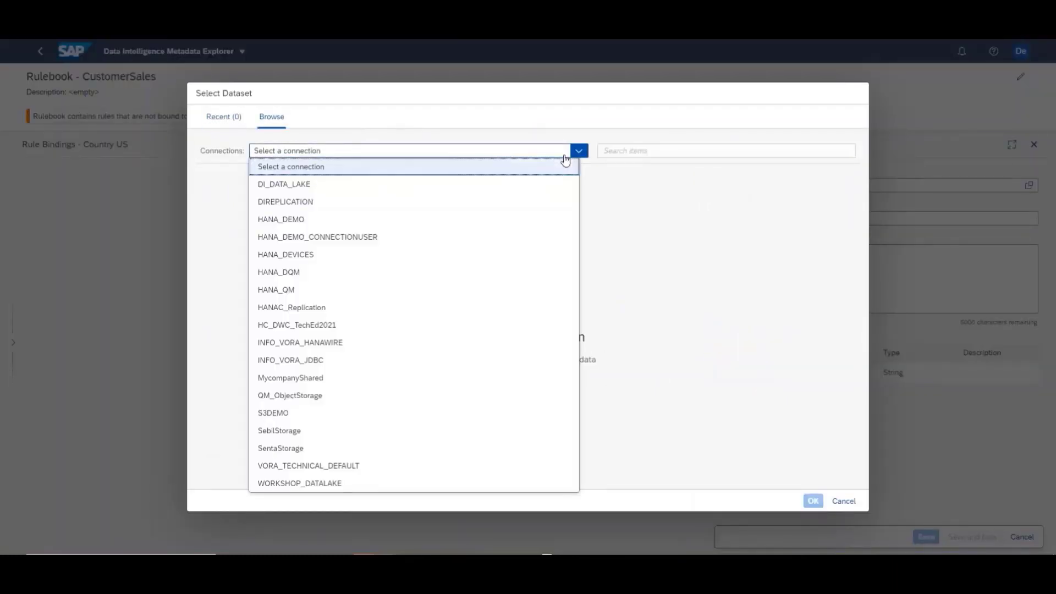
{"action": "left_click", "coordinate": [378, 184]}
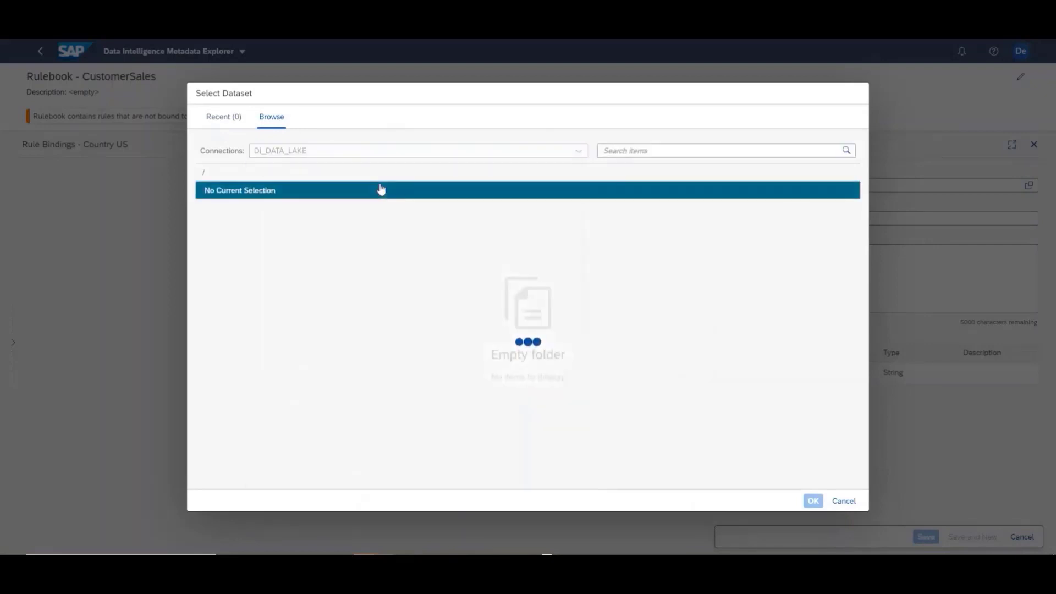
{"action": "left_click", "coordinate": [413, 234]}
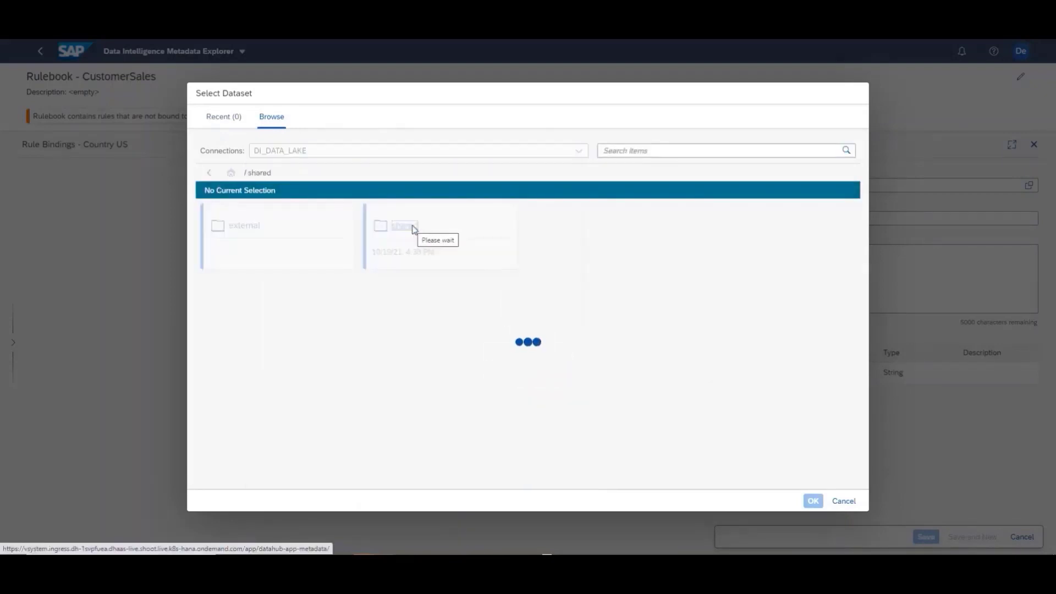
{"action": "left_click", "coordinate": [600, 226]}
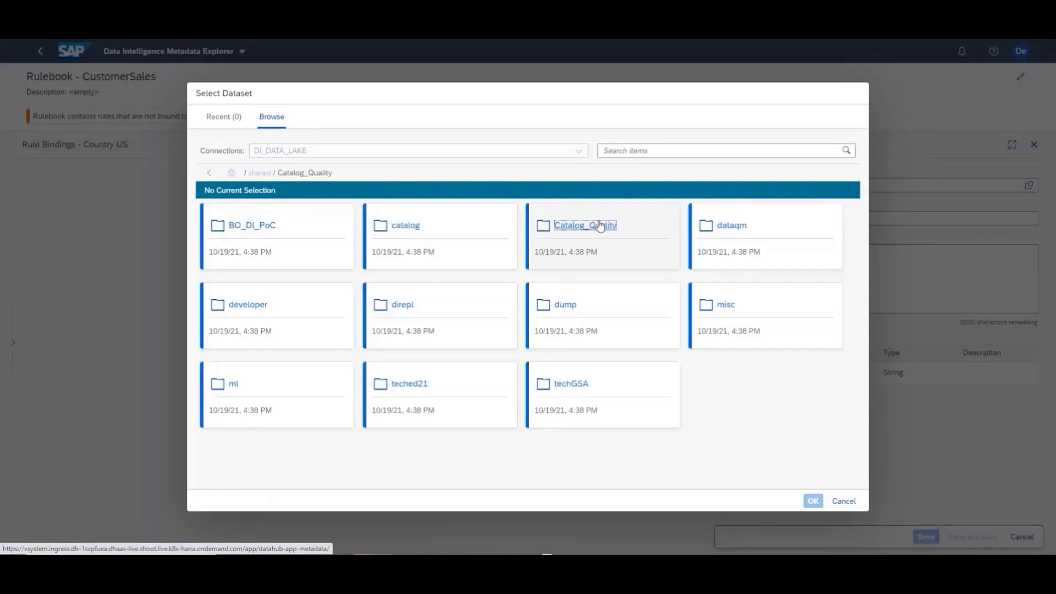
{"action": "left_click", "coordinate": [270, 231]}
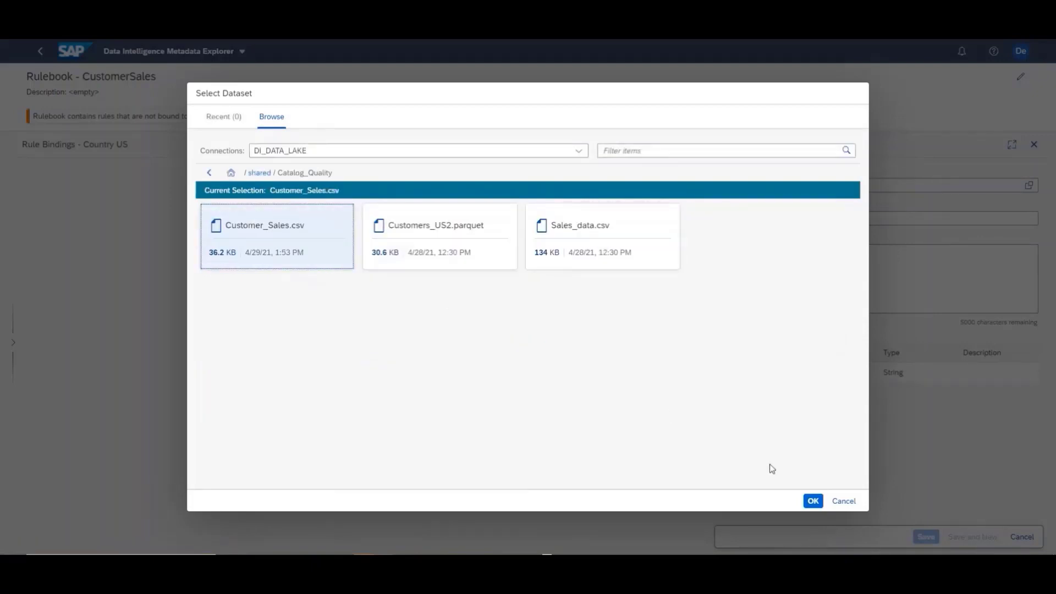
{"action": "left_click", "coordinate": [812, 501]}
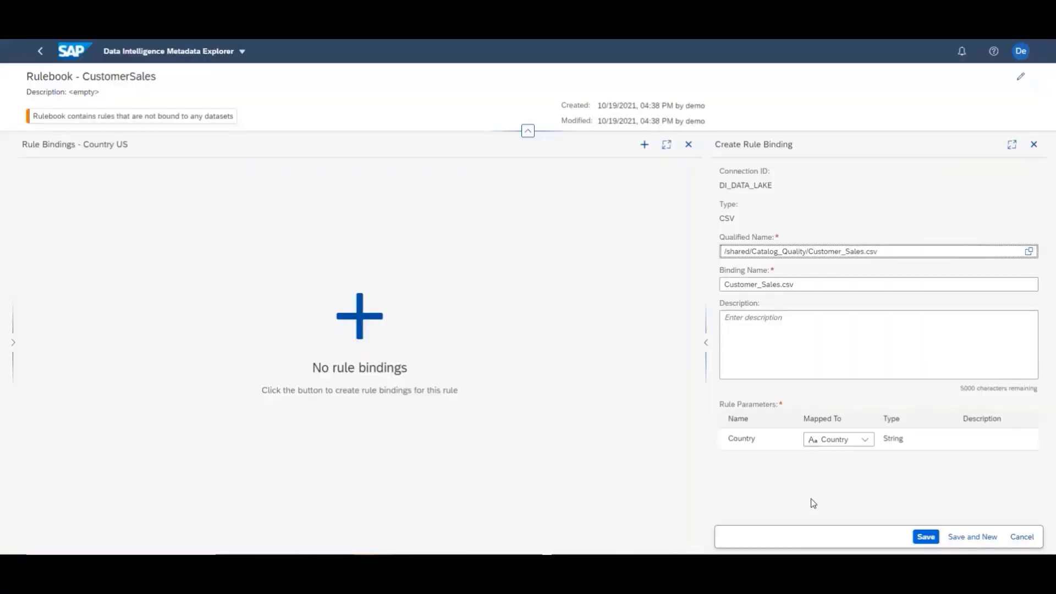
{"action": "left_click", "coordinate": [925, 537]}
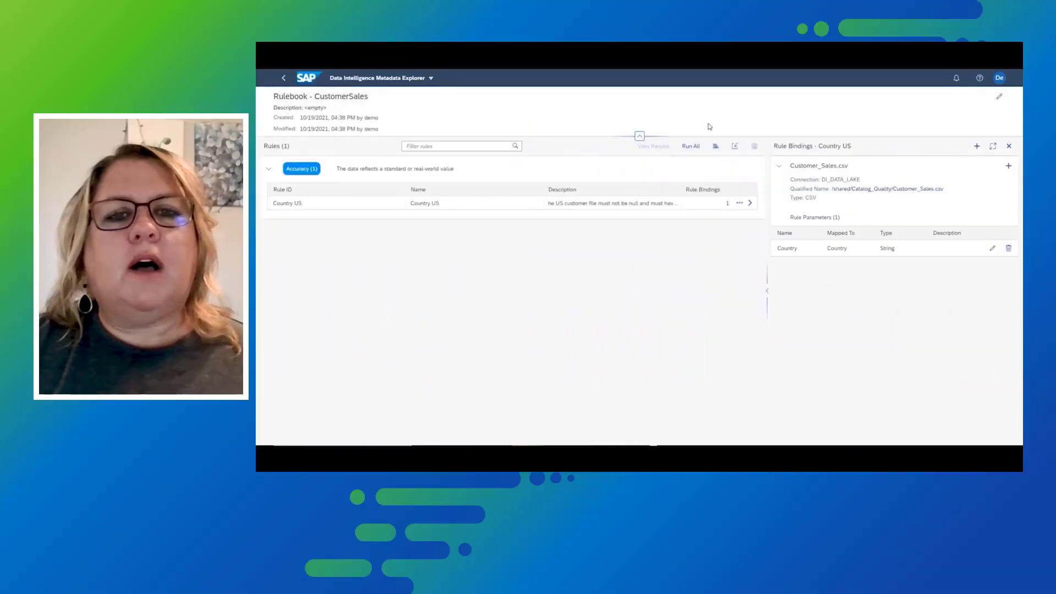
Step: Run all CustomerSales rules with Create Linked Preparation enabled for Customer_Sales.csv
{"action": "left_click", "coordinate": [691, 146]}
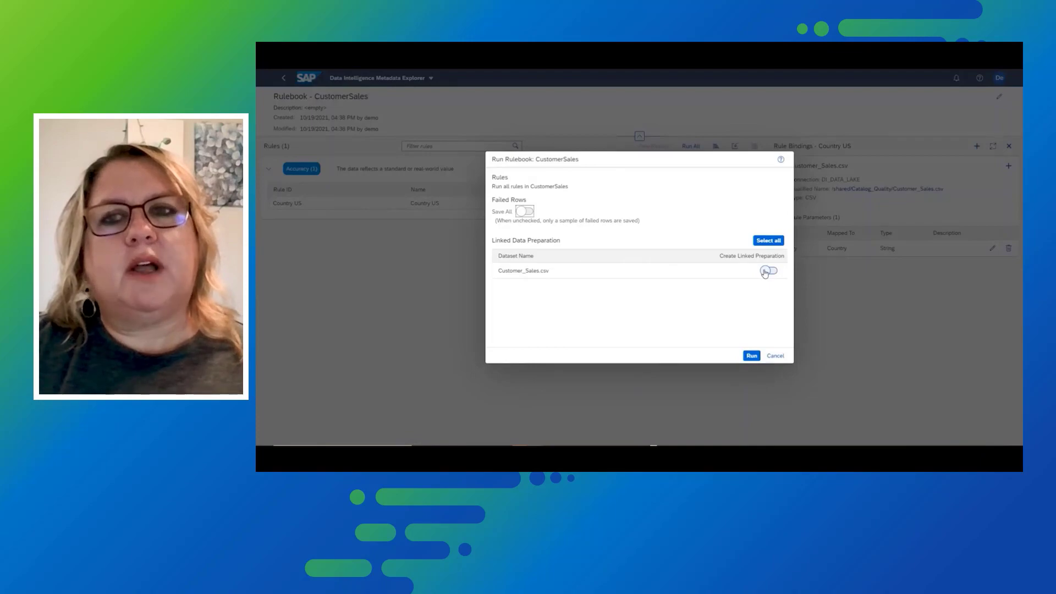
{"action": "left_click", "coordinate": [767, 272]}
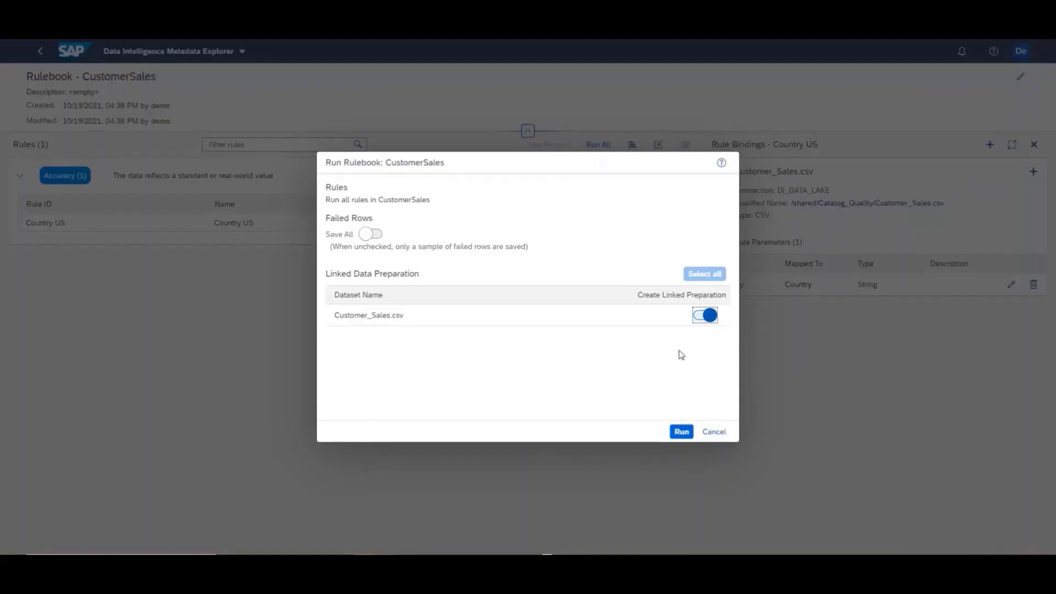
{"action": "left_click", "coordinate": [682, 432]}
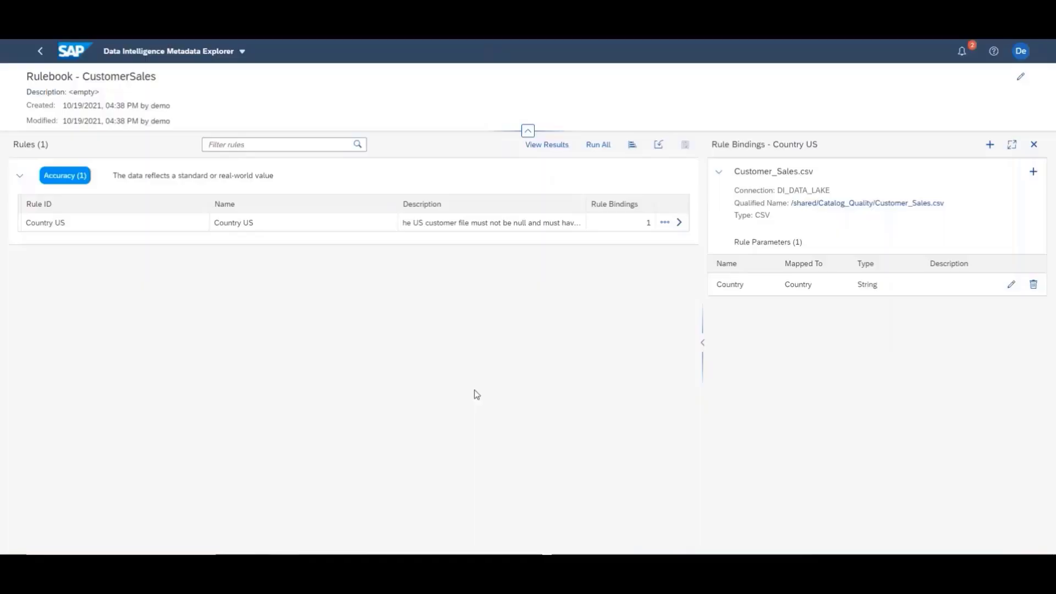
Step: Open the run results and Country US details for Customer_Sales.csv: all 328 rows pass
{"action": "left_click", "coordinate": [558, 146]}
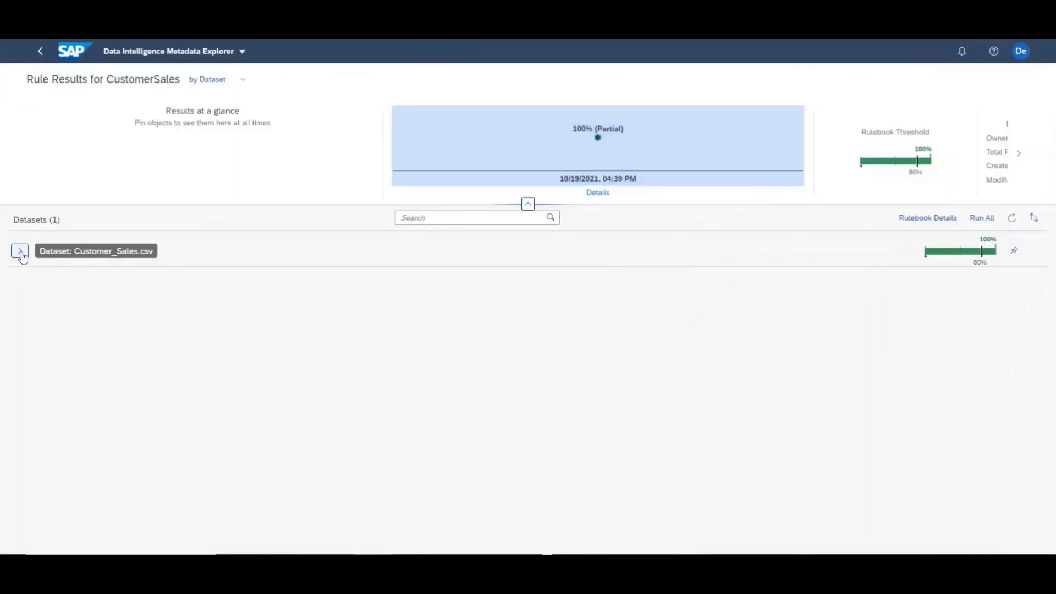
{"action": "left_click", "coordinate": [20, 252]}
{"action": "left_click", "coordinate": [217, 376]}
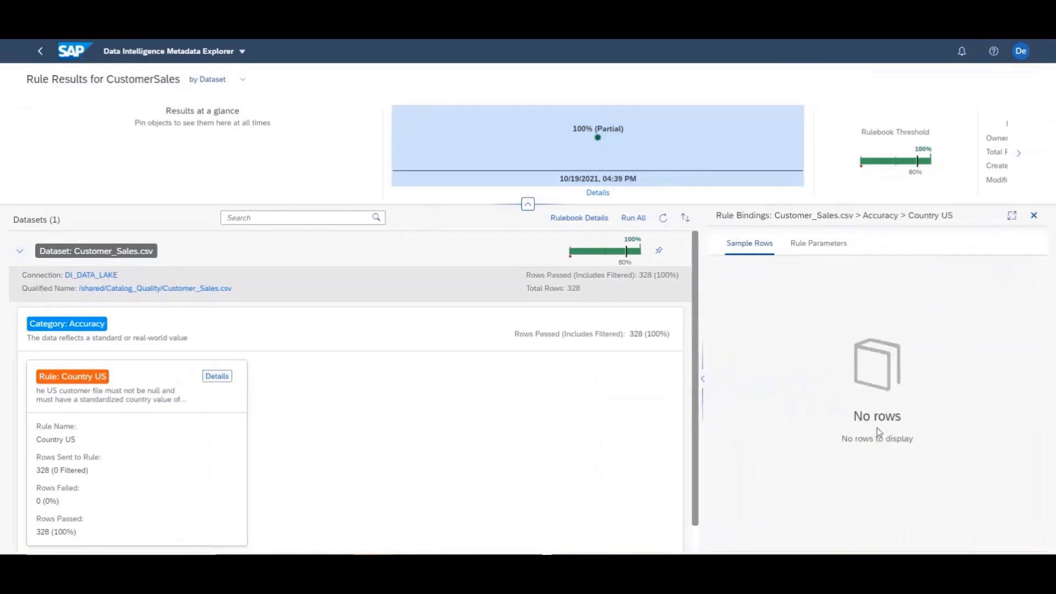
{"action": "left_click", "coordinate": [603, 163]}
Step: Return to the Metadata Explorer home page and go to the scheduled tasks page
{"action": "left_click", "coordinate": [223, 55]}
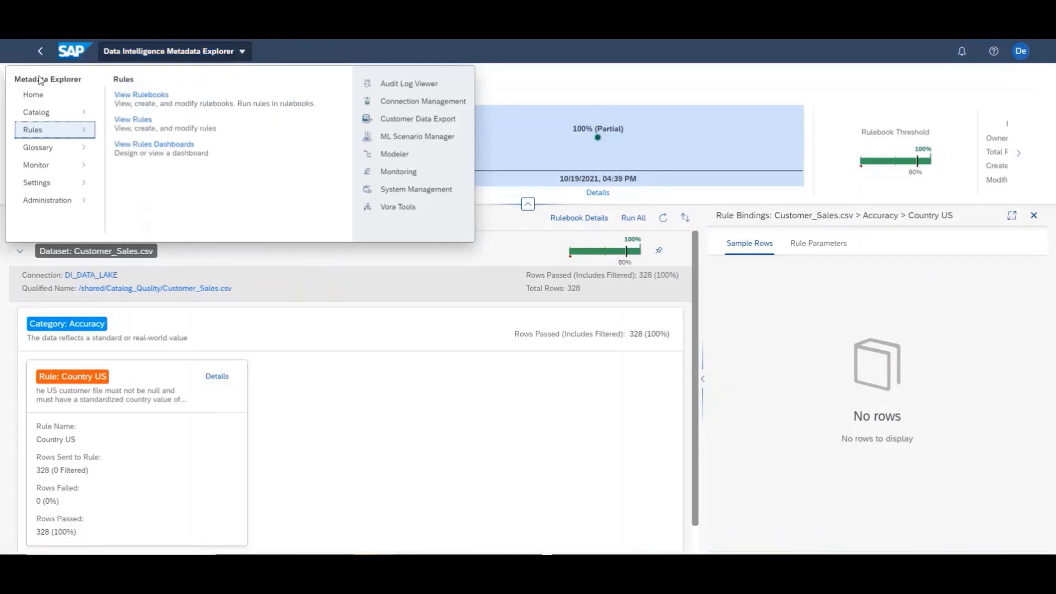
{"action": "left_click", "coordinate": [43, 95]}
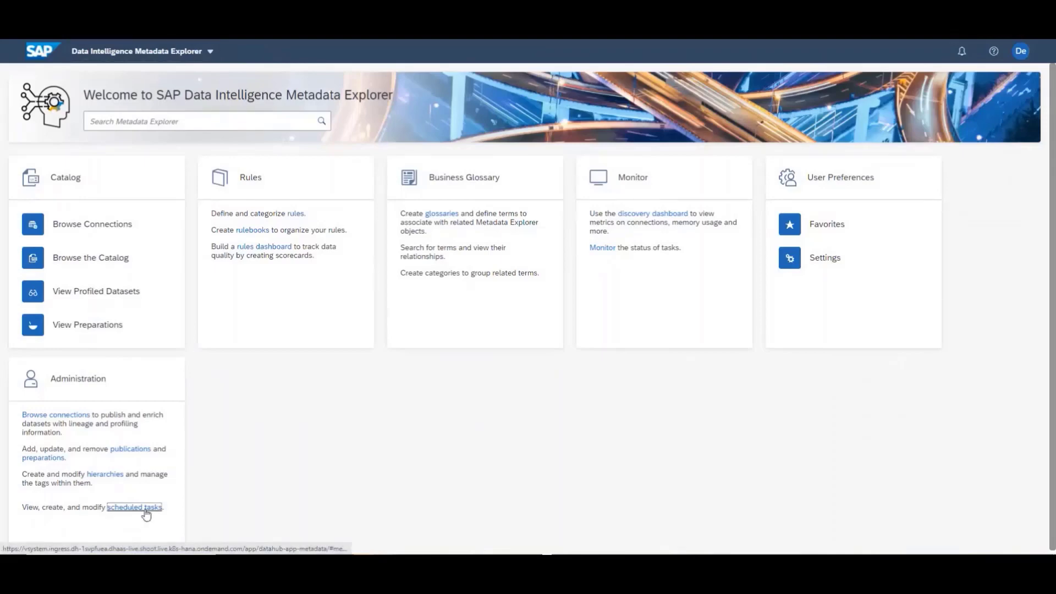
{"action": "left_click", "coordinate": [136, 508]}
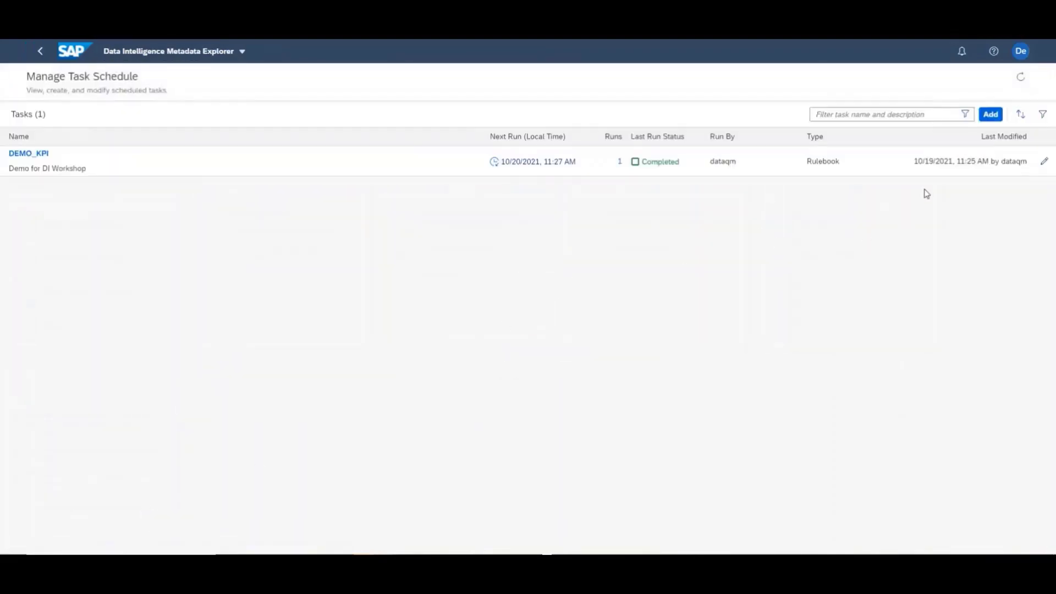
Step: Add and save a daily Rulebook task for CustomerSales starting 11:40 PM UTC
{"action": "left_click", "coordinate": [992, 115]}
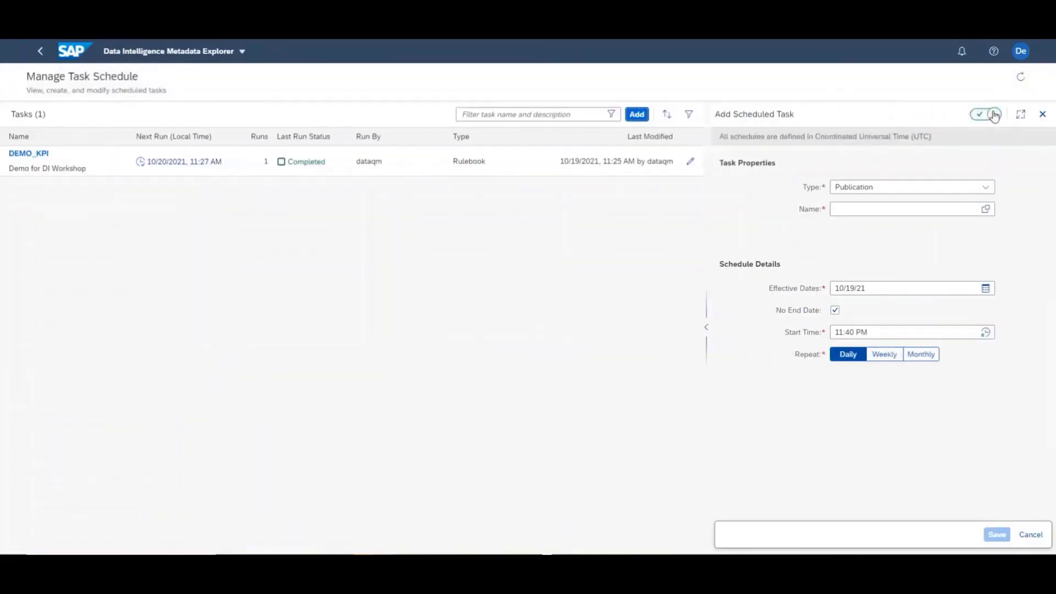
{"action": "left_click", "coordinate": [919, 191]}
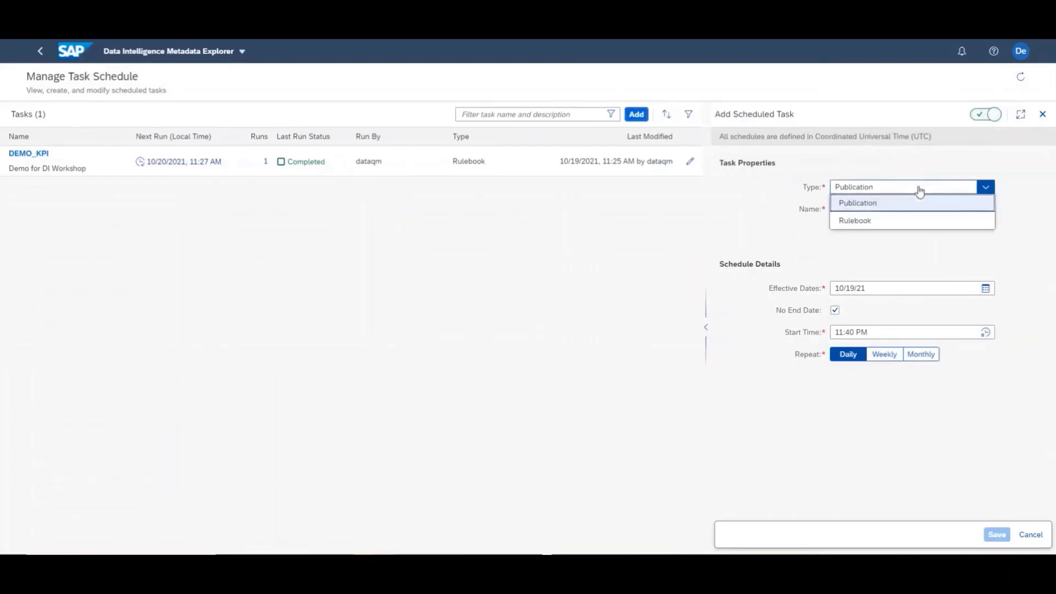
{"action": "left_click", "coordinate": [919, 220]}
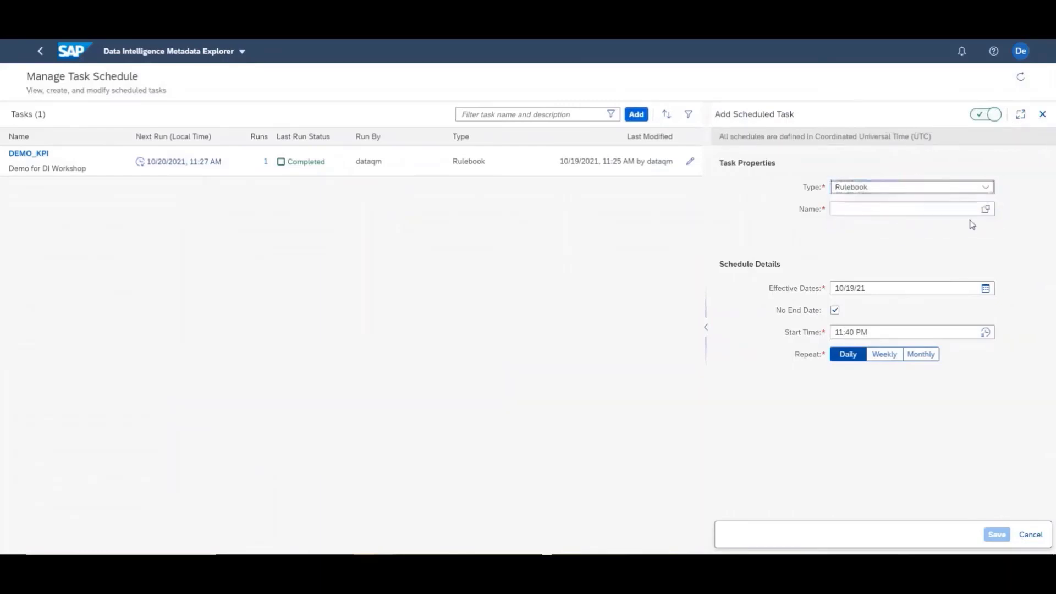
{"action": "left_click", "coordinate": [985, 210]}
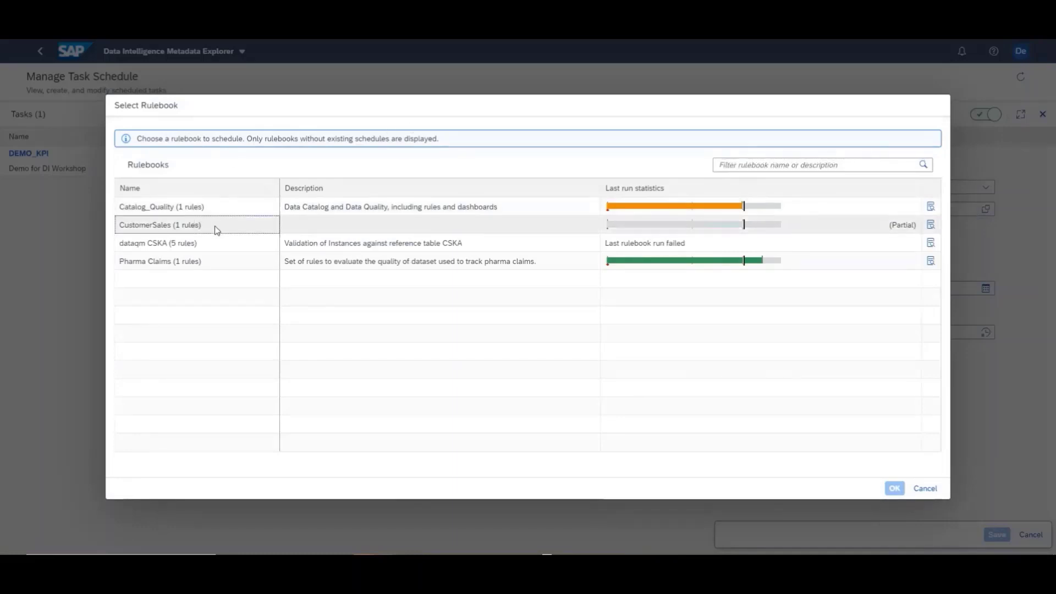
{"action": "left_click", "coordinate": [215, 226]}
{"action": "left_click", "coordinate": [893, 490]}
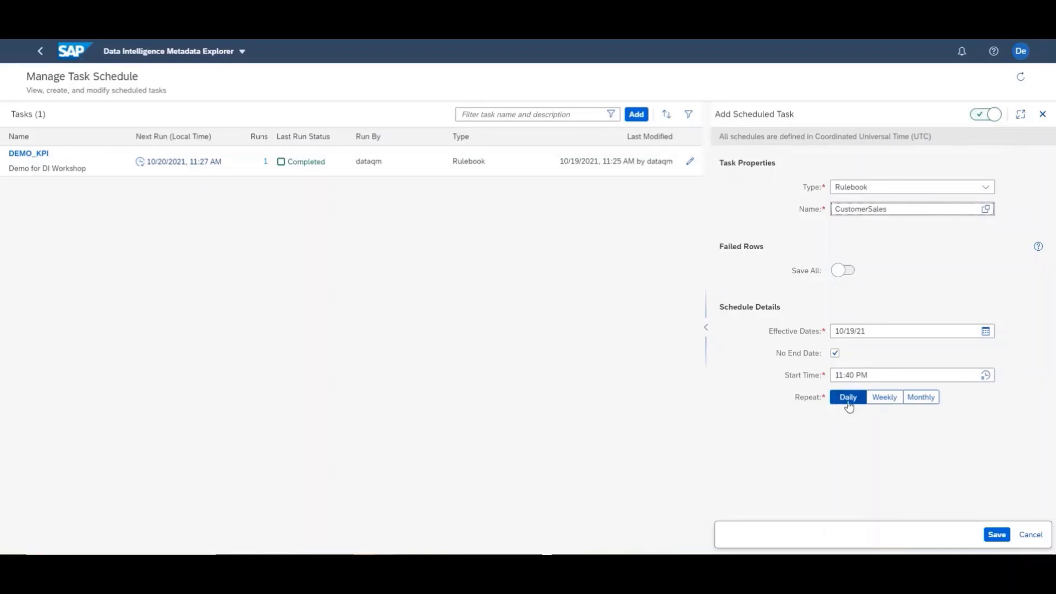
{"action": "left_click", "coordinate": [997, 536]}
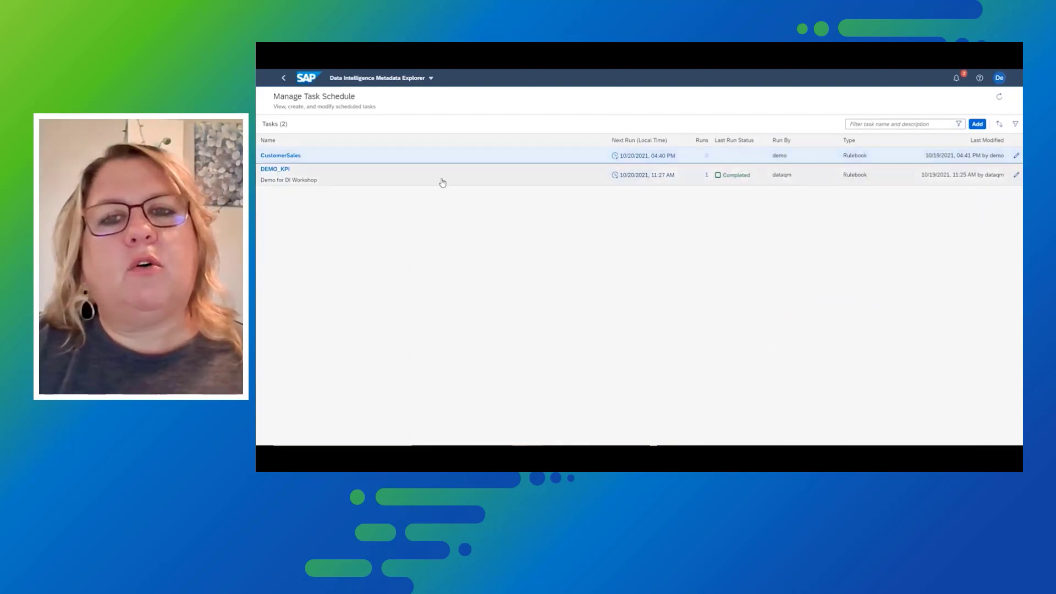
{"action": "mouse_move", "coordinate": [35, 158]}
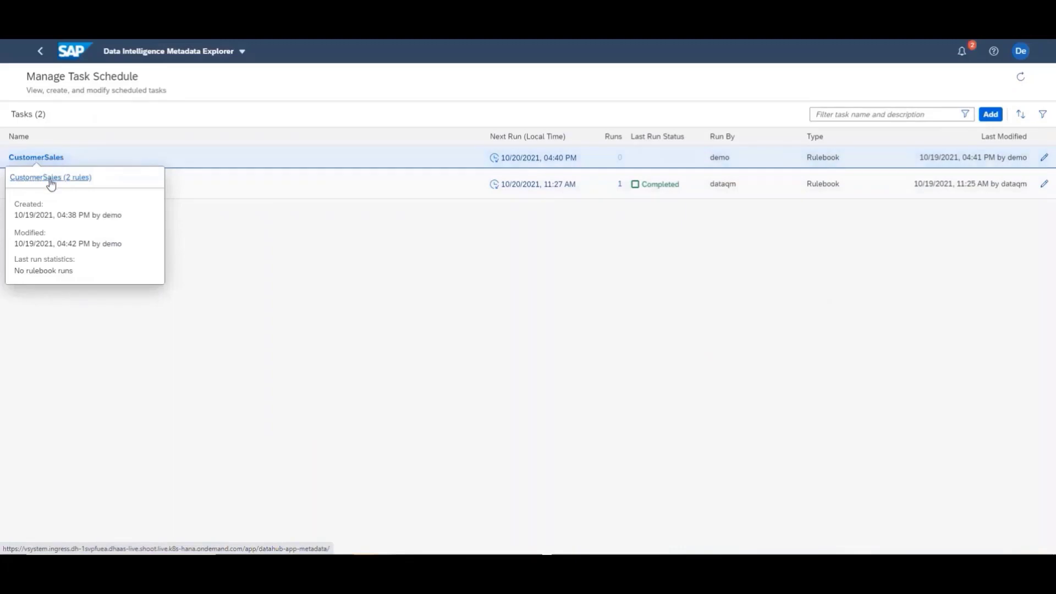
Step: Show the CustomerSales results for Customer_Sales.csv and the 8 sample rows failing the City rule
{"action": "left_click", "coordinate": [50, 178]}
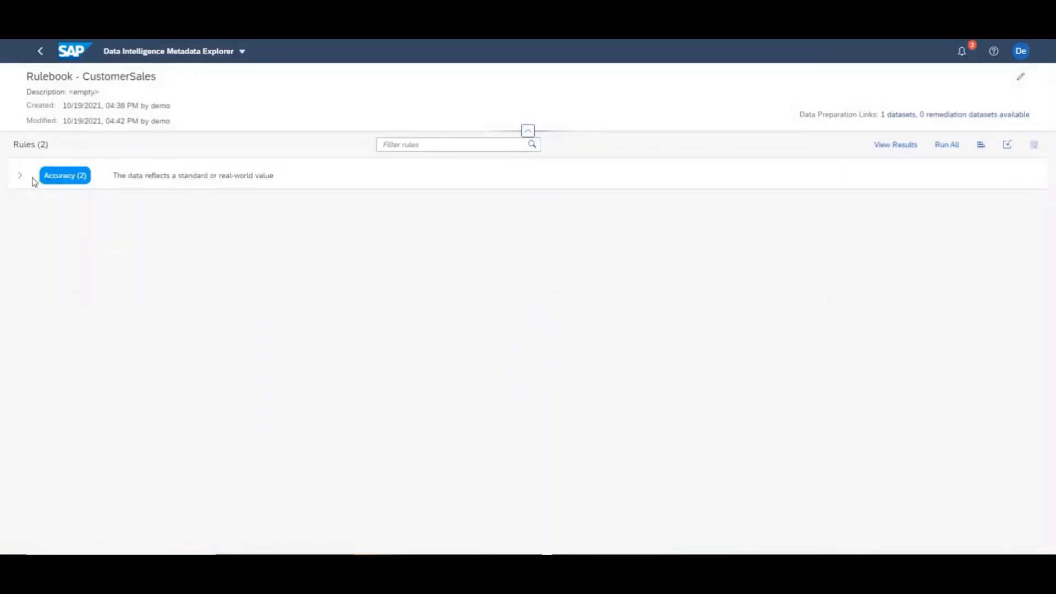
{"action": "left_click", "coordinate": [899, 145]}
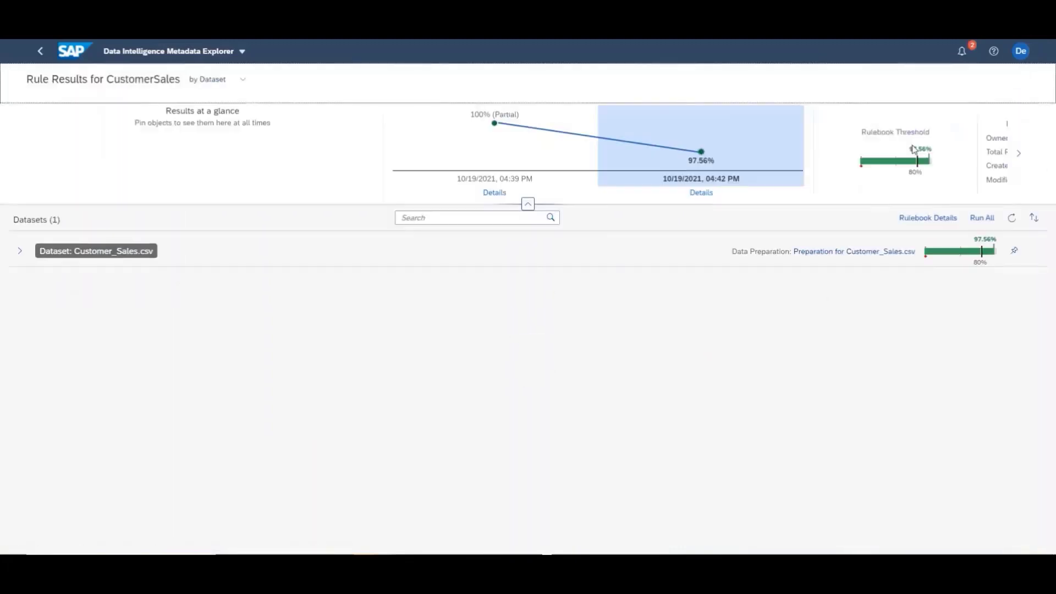
{"action": "left_click", "coordinate": [21, 253]}
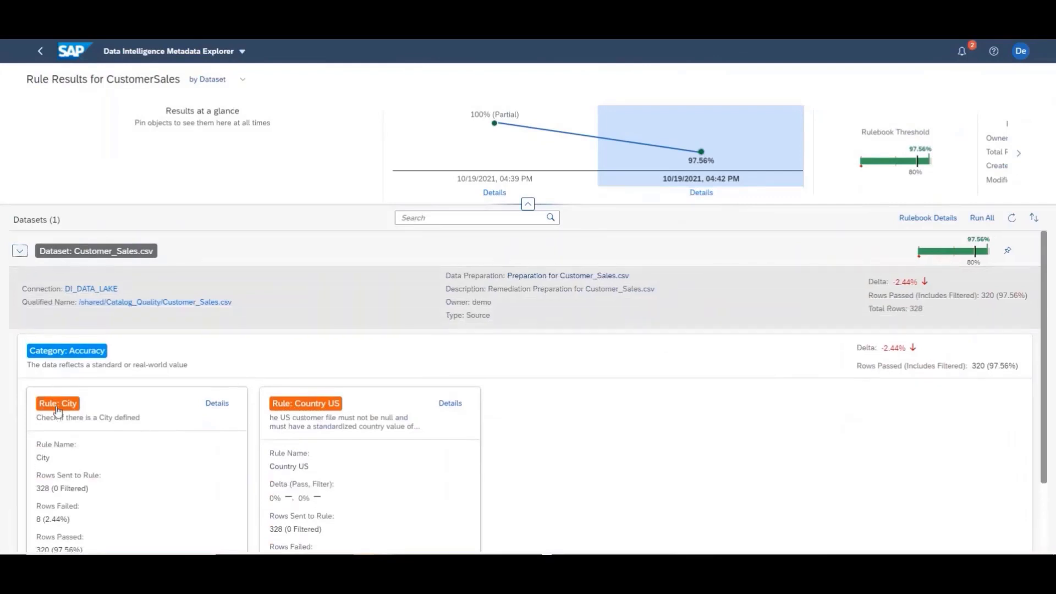
{"action": "left_click", "coordinate": [58, 412]}
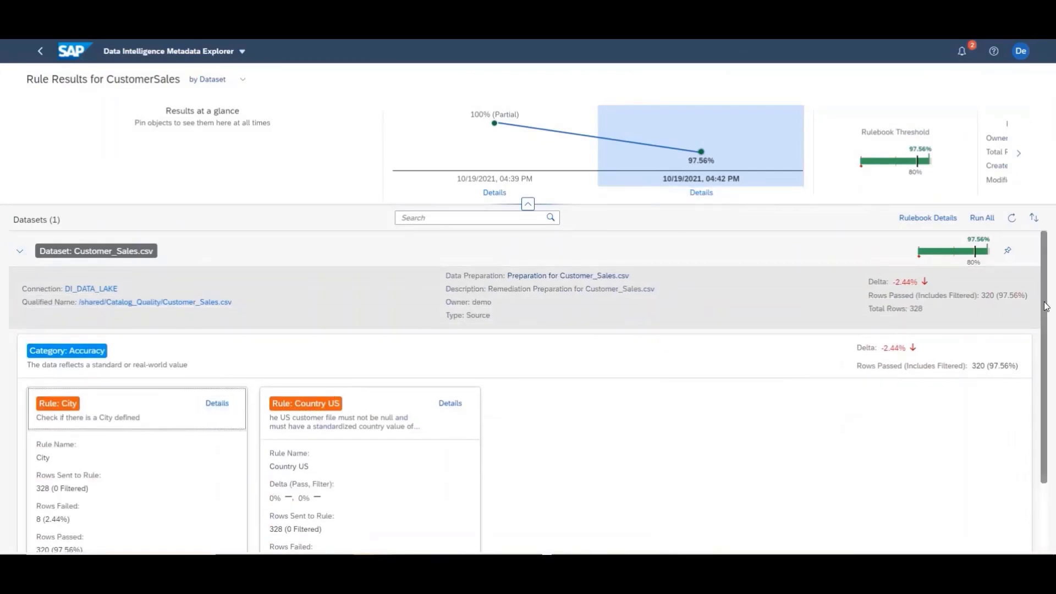
{"action": "left_click_drag", "start_coordinate": [1045, 306], "coordinate": [1042, 382]}
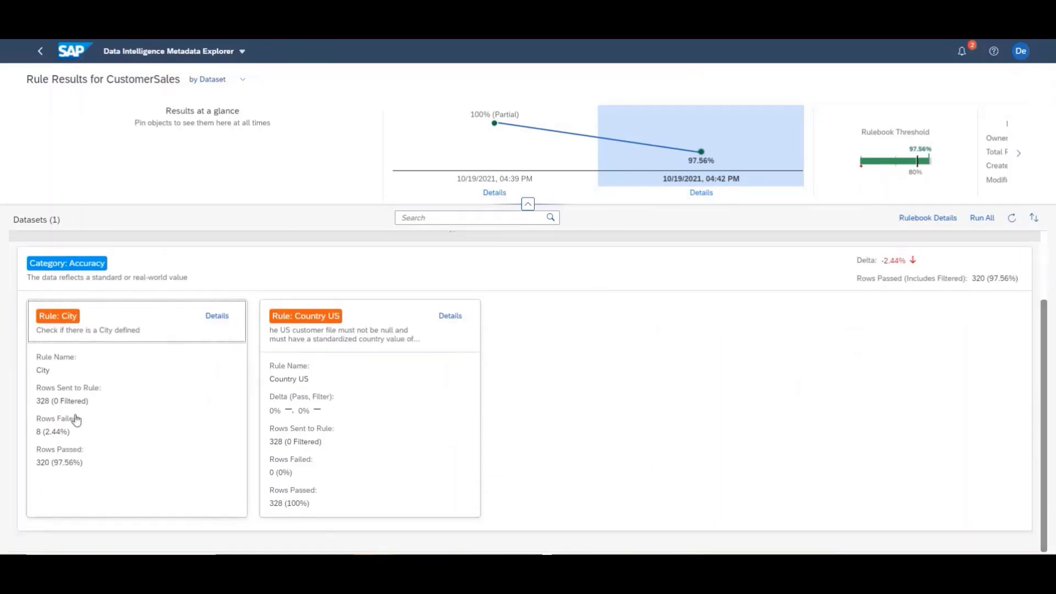
{"action": "left_click", "coordinate": [217, 315]}
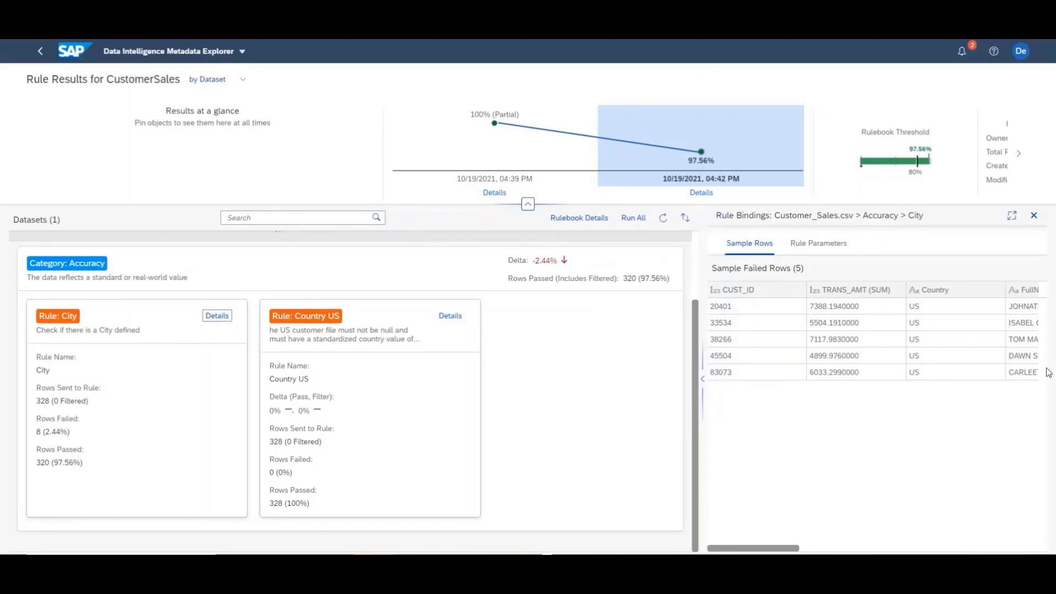
{"action": "left_click", "coordinate": [240, 52]}
Step: Open the Preparation for Customer_Sales.csv from the preparations list and select its FullName column
{"action": "left_click", "coordinate": [46, 97]}
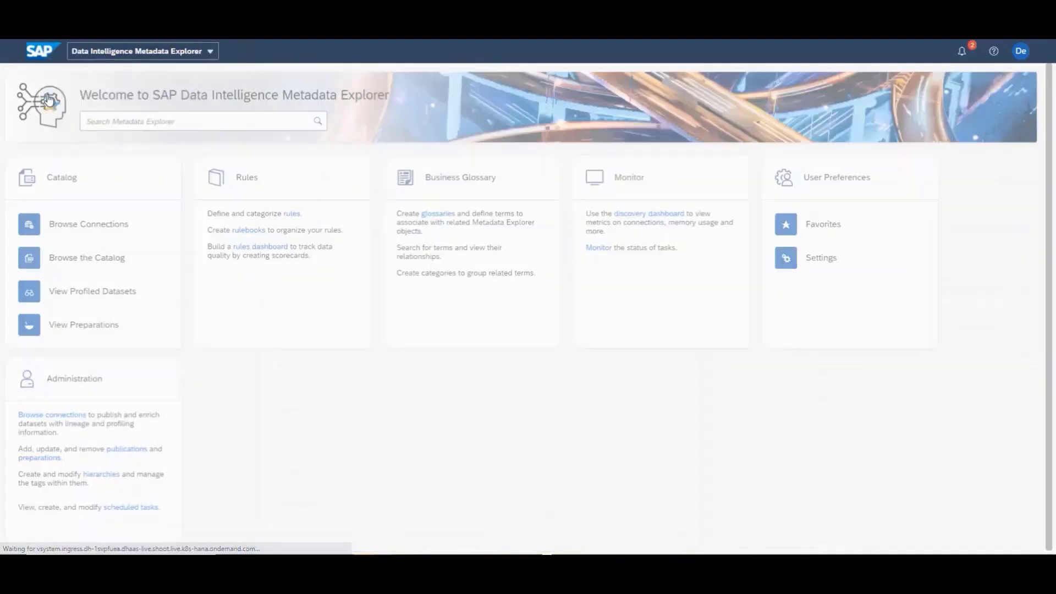
{"action": "left_click", "coordinate": [81, 323]}
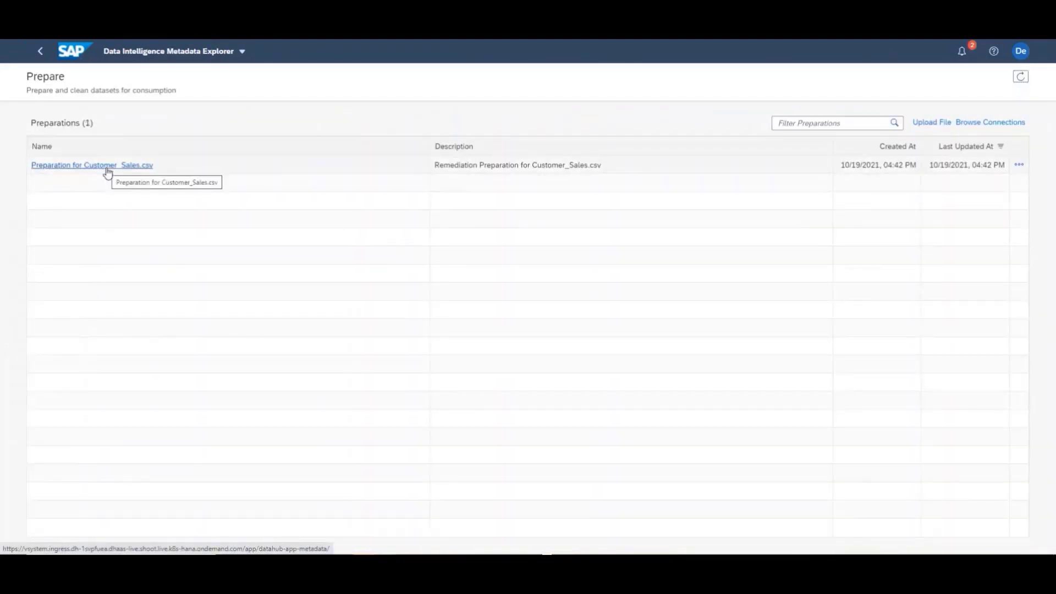
{"action": "left_click", "coordinate": [107, 165]}
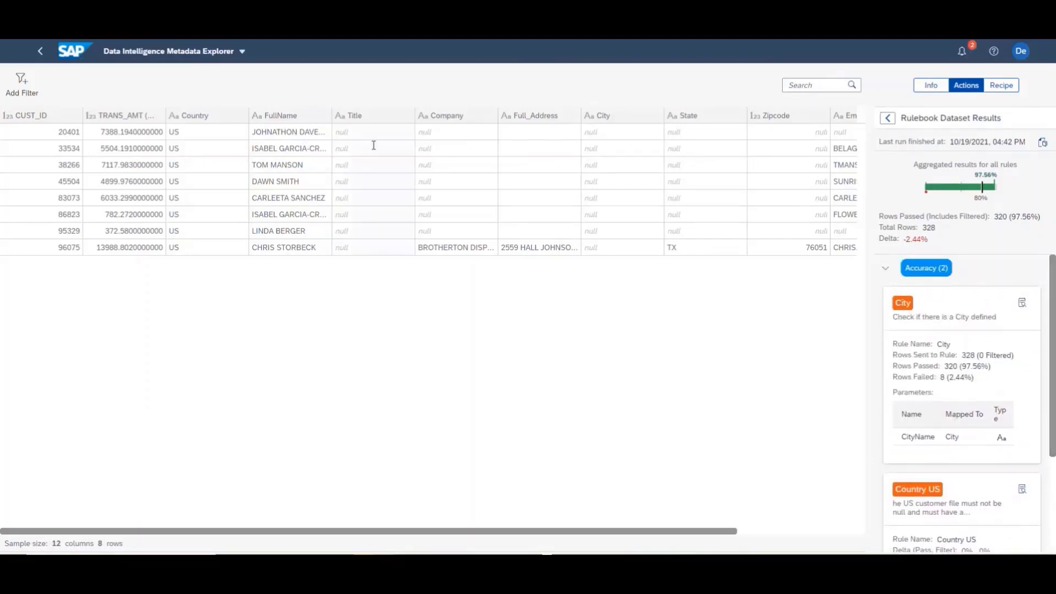
{"action": "left_click", "coordinate": [301, 118]}
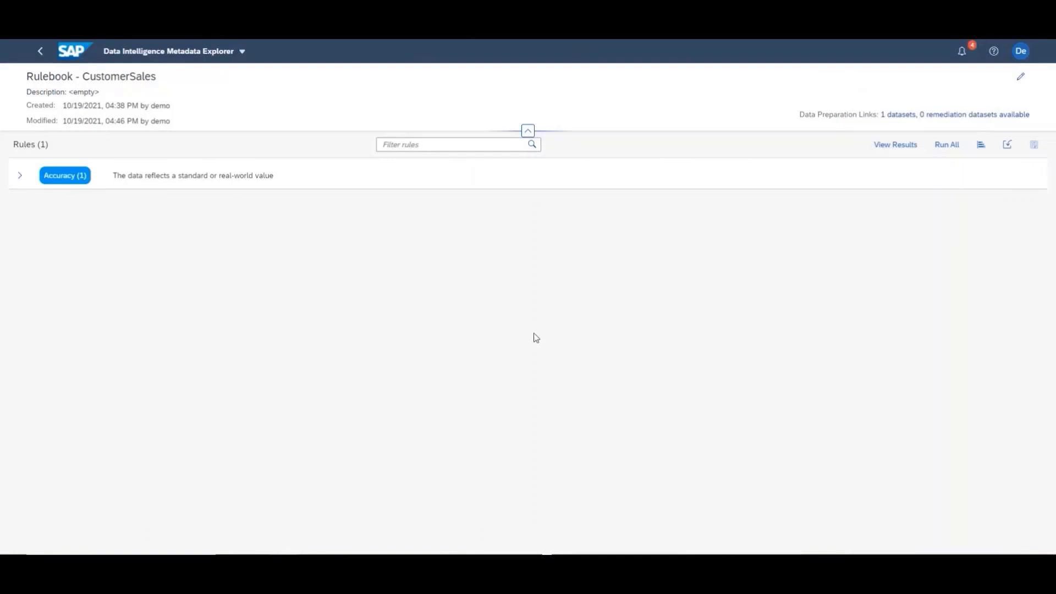
Step: Bring up the CustomerSales rulebook results again
{"action": "left_click", "coordinate": [895, 145]}
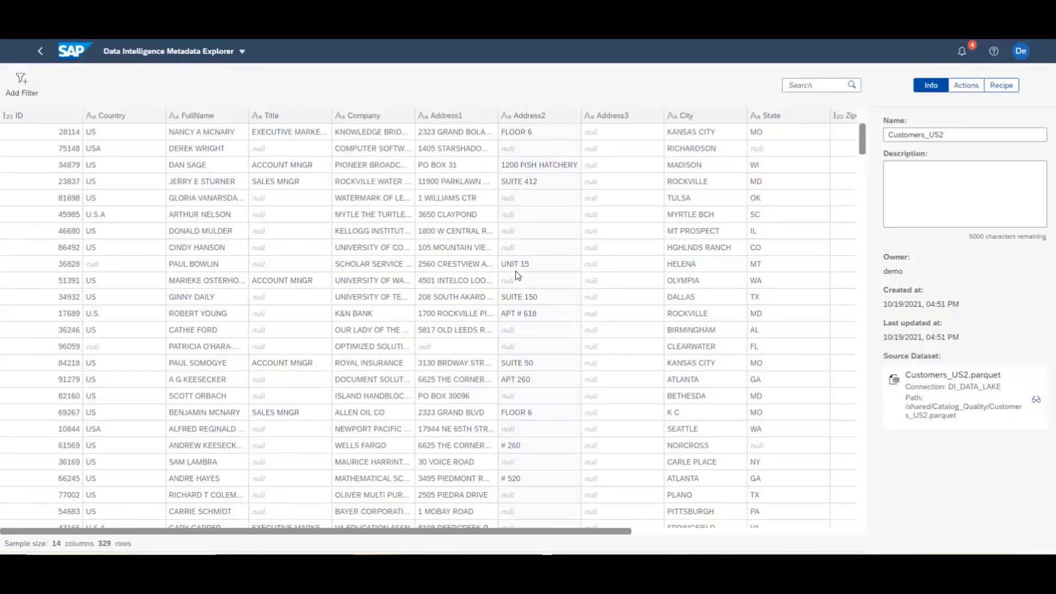
Step: Start enriching the Customers_US2 preparation with Customer_Sales.csv as an added source
{"action": "left_click", "coordinate": [963, 89]}
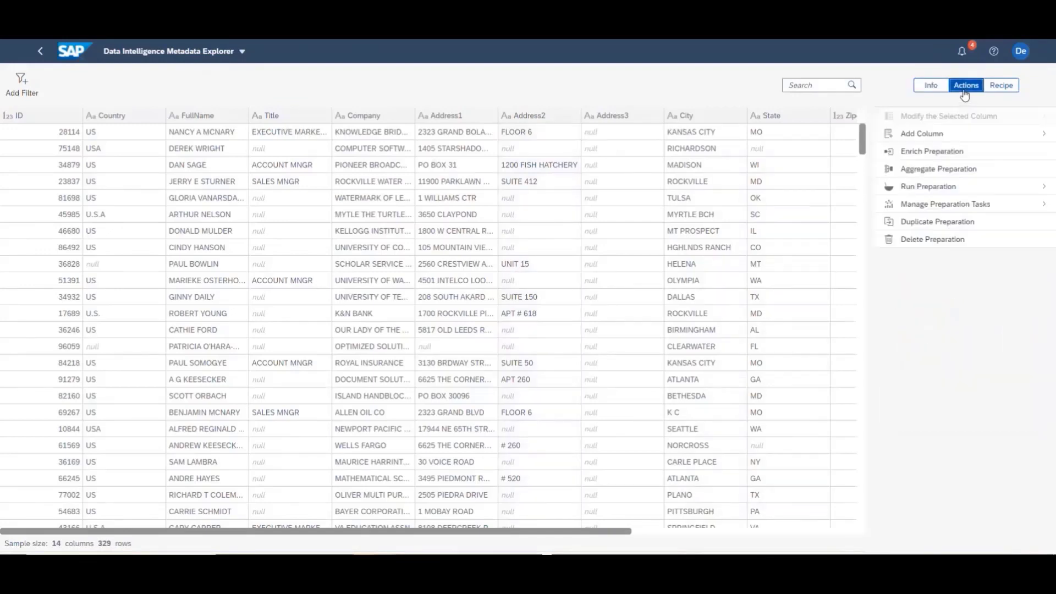
{"action": "left_click", "coordinate": [936, 151]}
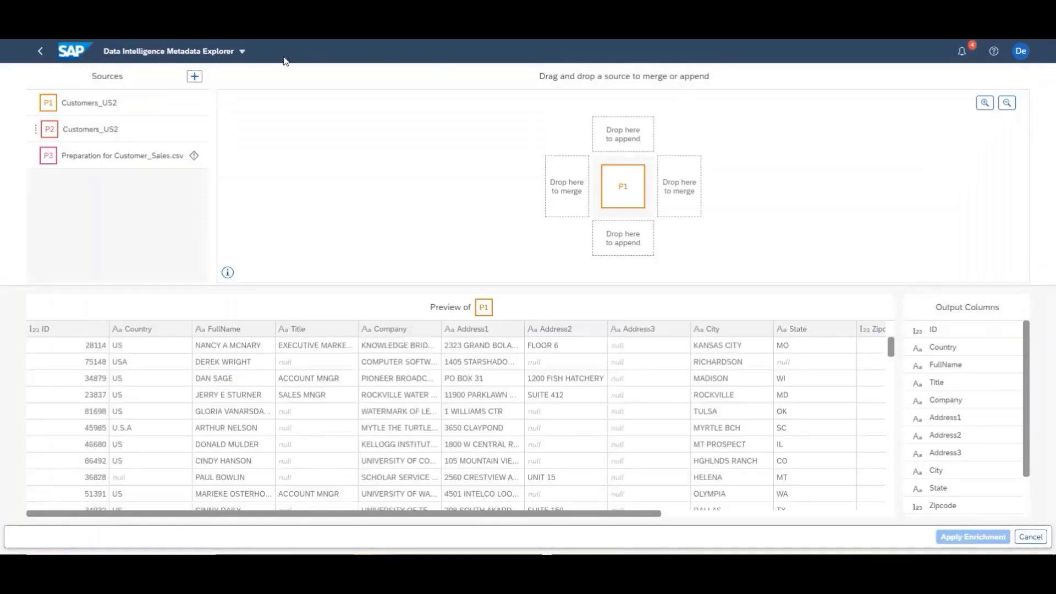
{"action": "left_click", "coordinate": [195, 75]}
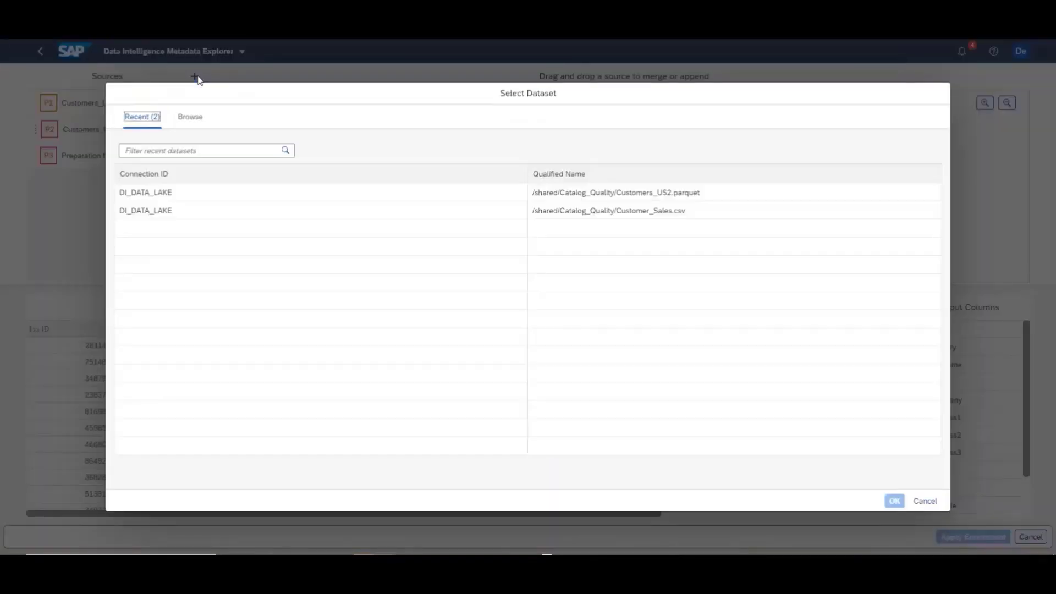
{"action": "left_click", "coordinate": [142, 210]}
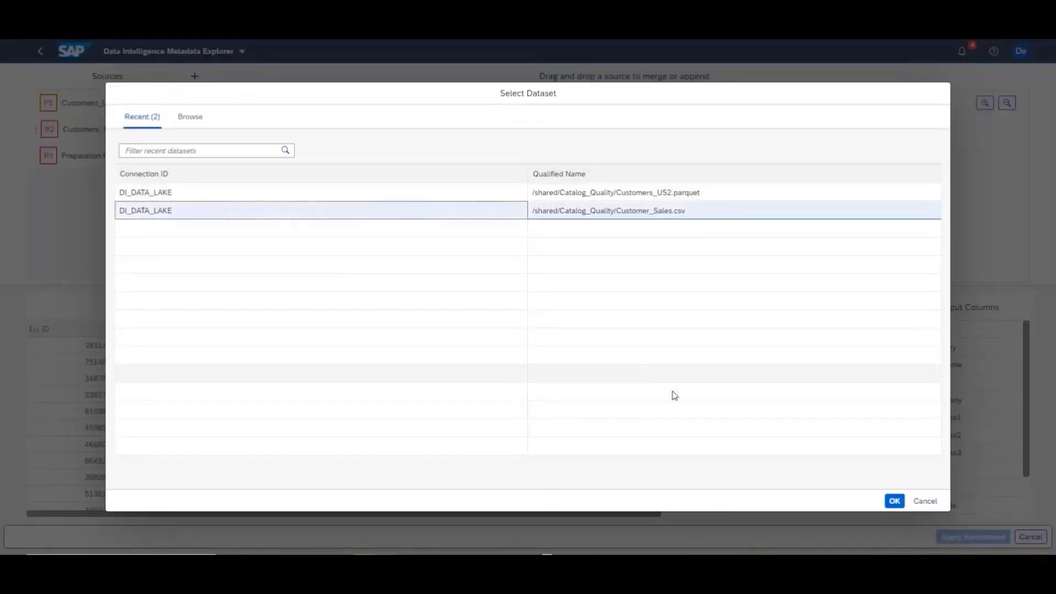
{"action": "left_click", "coordinate": [891, 501]}
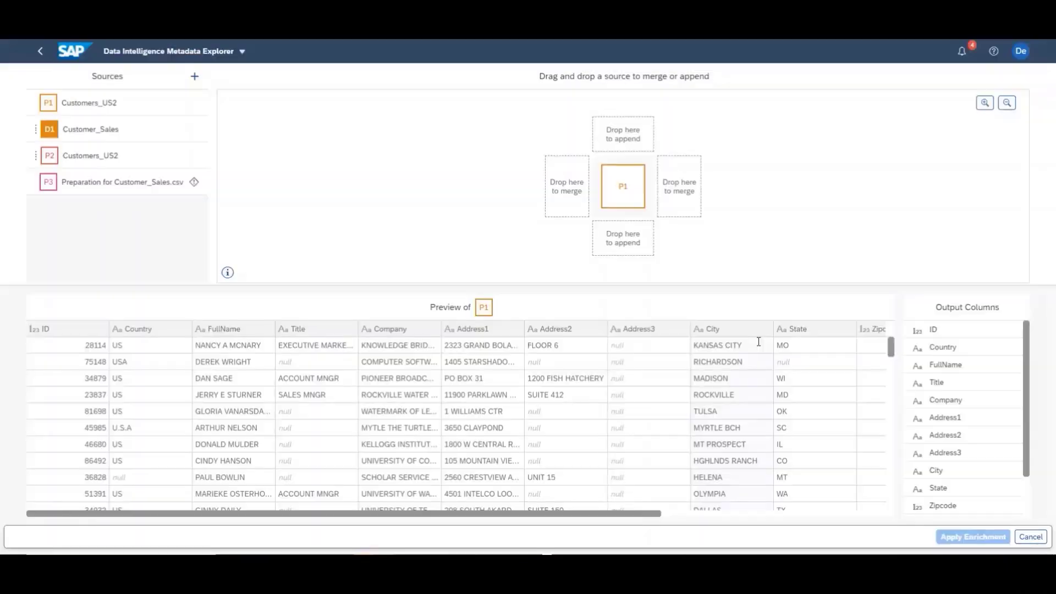
Step: Left-join Customer_Sales into Customers_US2 on ID = CUST_ID and apply the enrichment
{"action": "left_click_drag", "start_coordinate": [130, 135], "coordinate": [681, 200]}
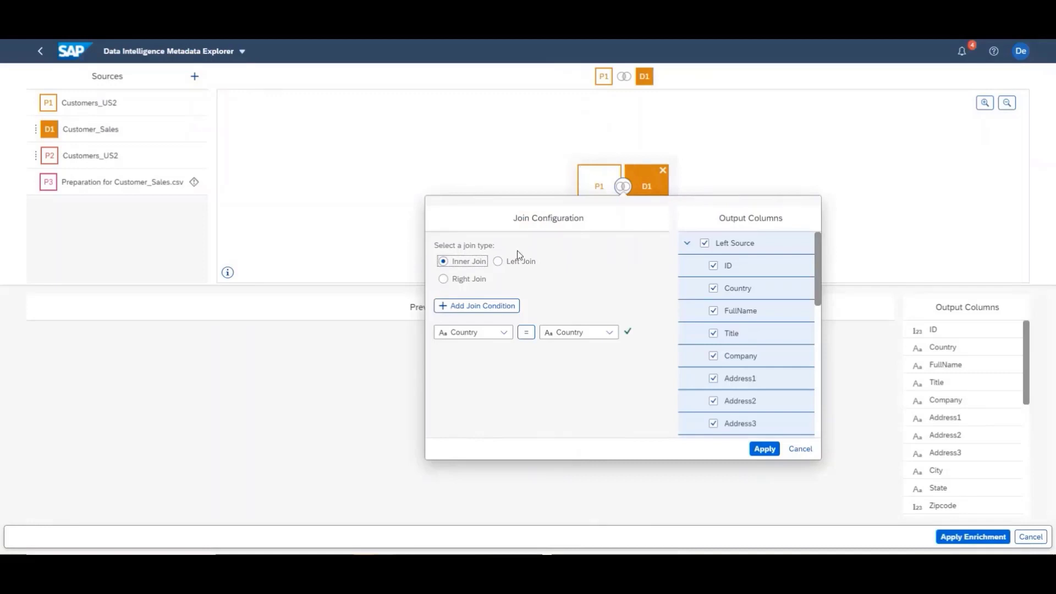
{"action": "left_click", "coordinate": [500, 262]}
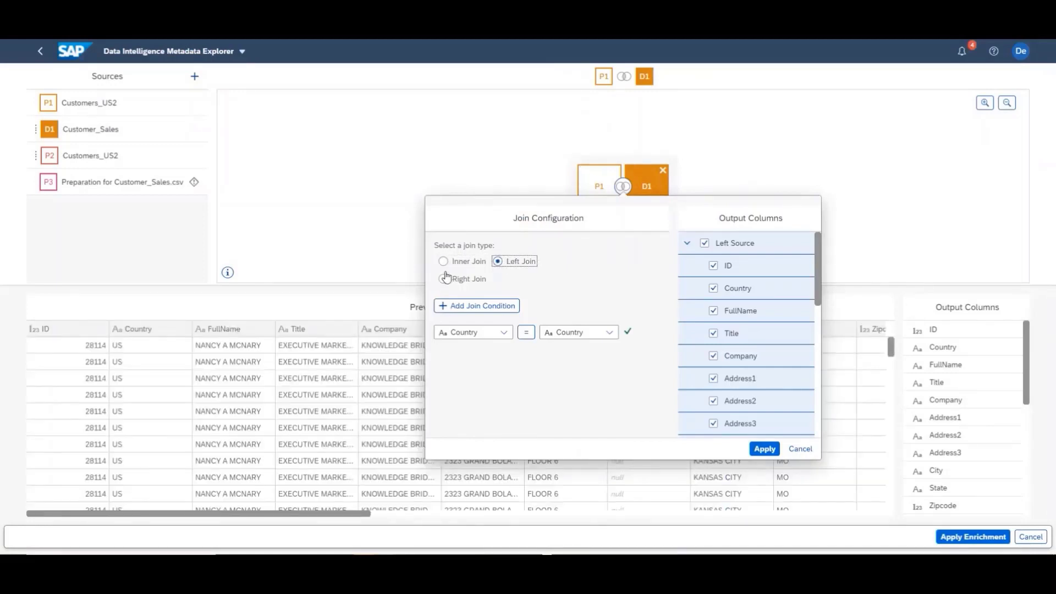
{"action": "left_click", "coordinate": [503, 331]}
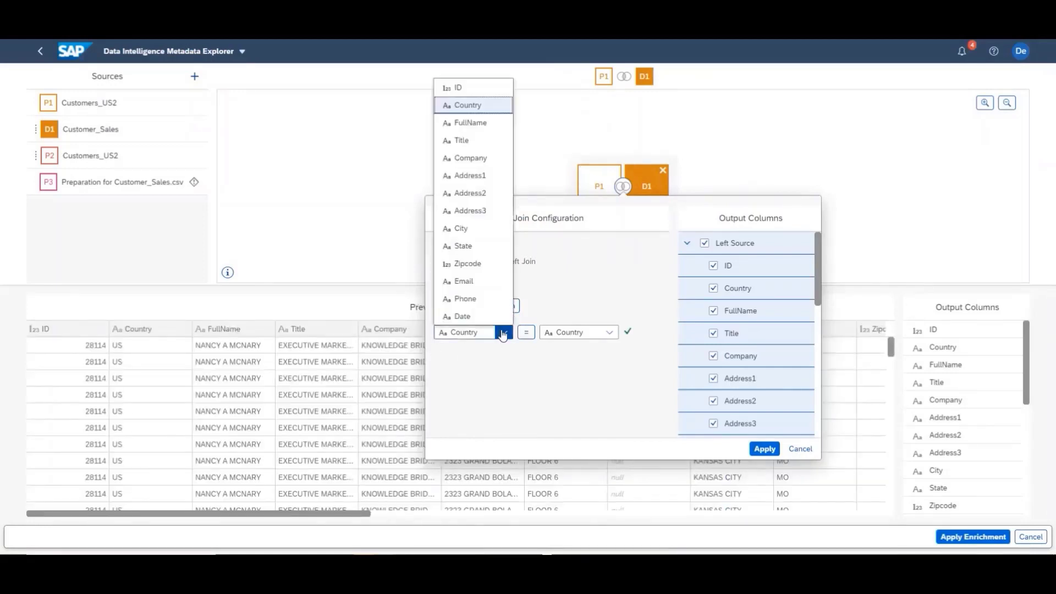
{"action": "left_click", "coordinate": [460, 88]}
{"action": "left_click", "coordinate": [609, 332]}
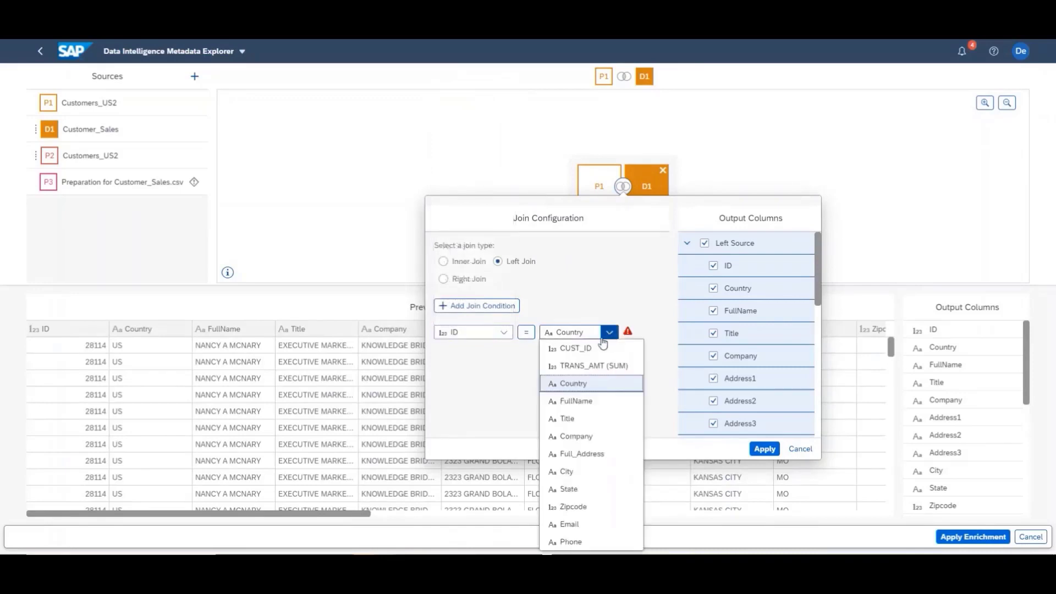
{"action": "left_click", "coordinate": [575, 348]}
{"action": "left_click", "coordinate": [764, 449]}
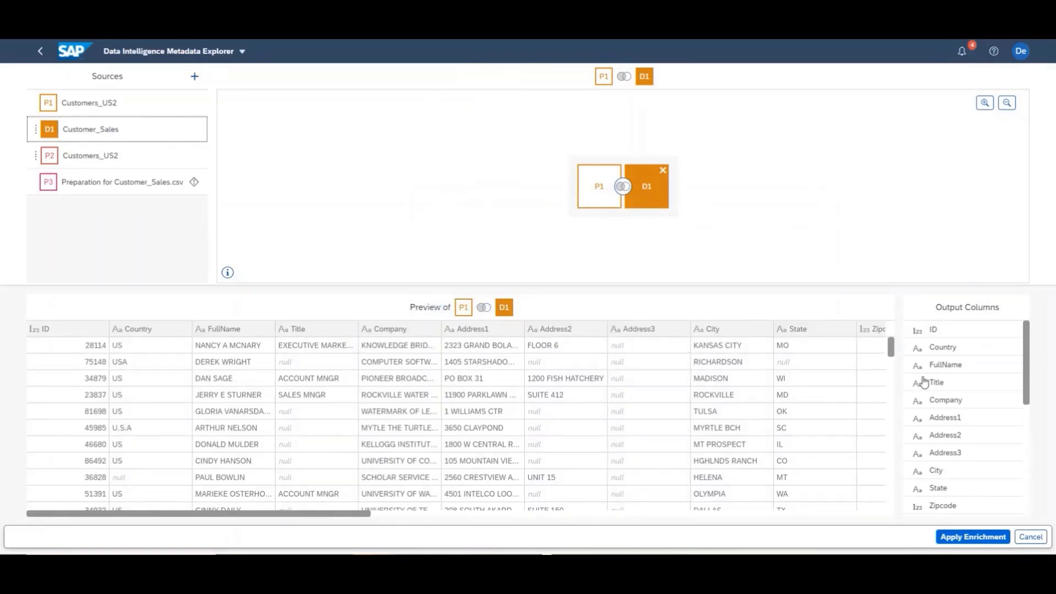
{"action": "left_click", "coordinate": [975, 538]}
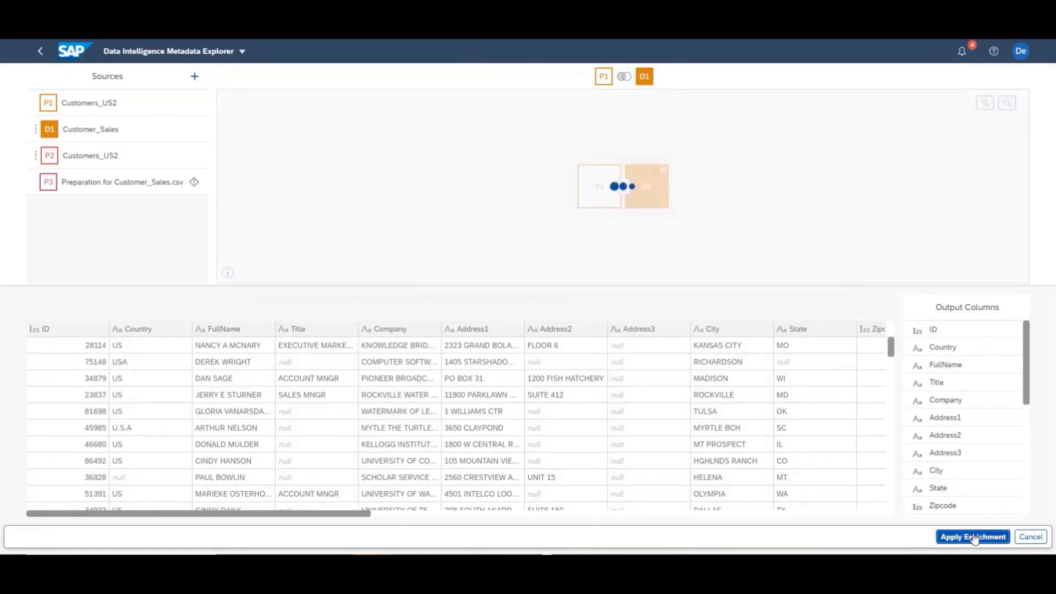